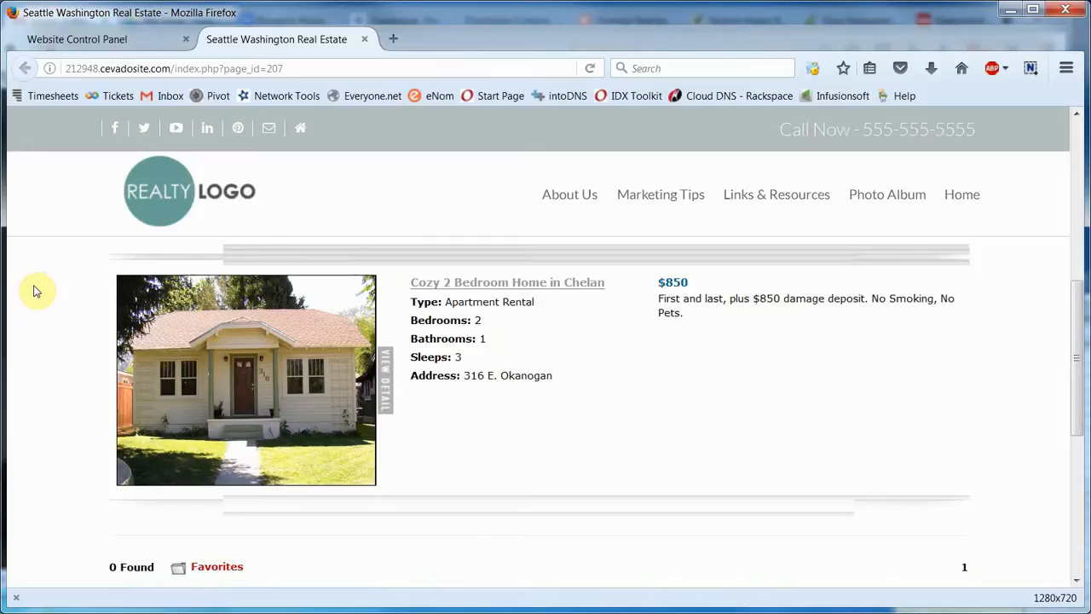
Step: Review the rental listings on the public site, then open Property Management in the website control panel
scroll(34, 291, "up", 4)
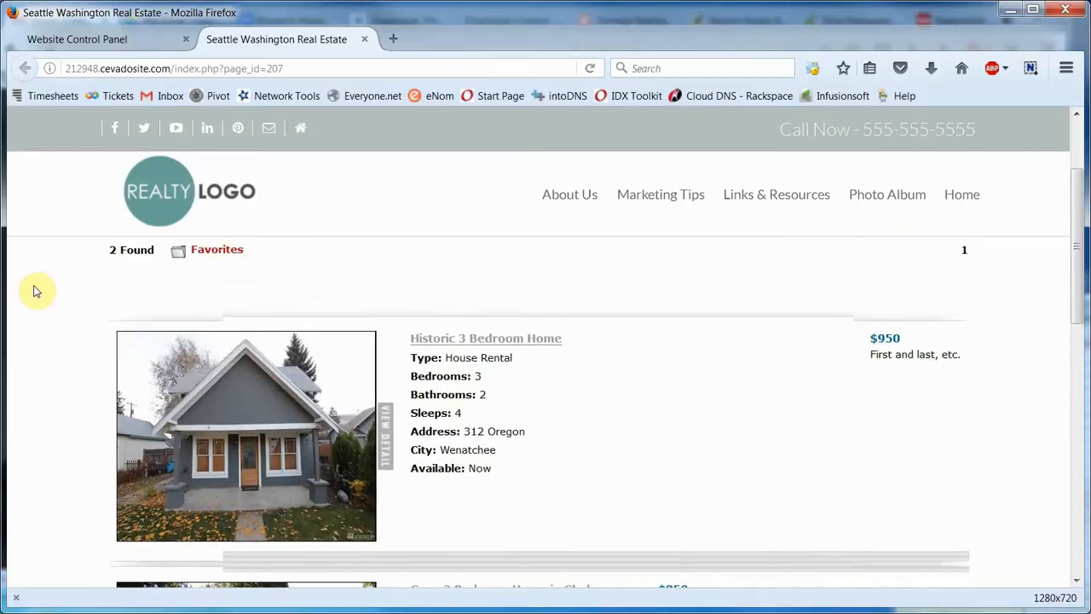
scroll(34, 292, "up", 1)
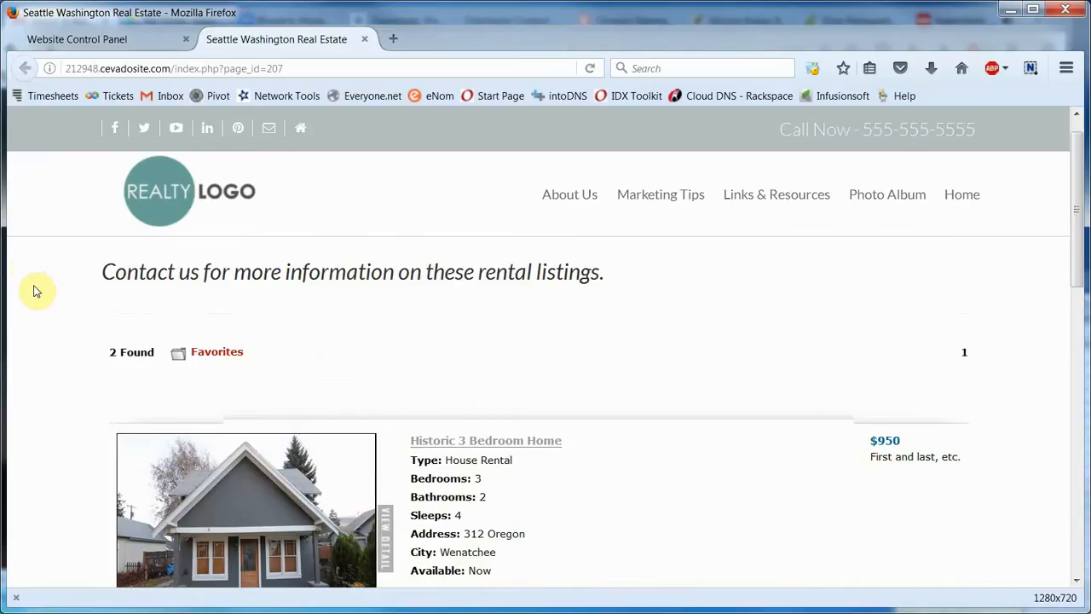
left_click(76, 39)
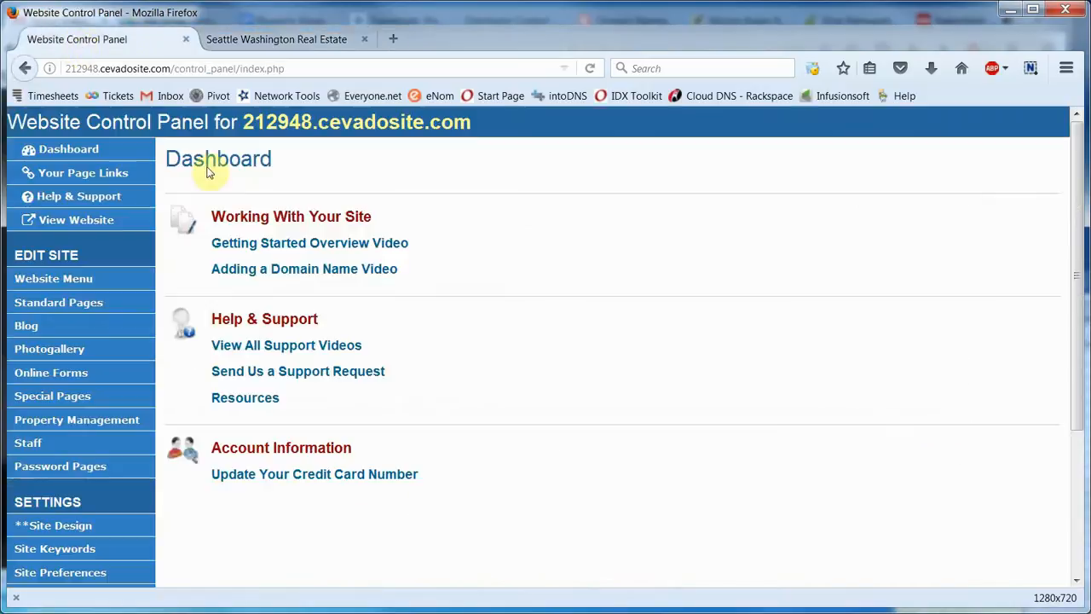
left_click(146, 423)
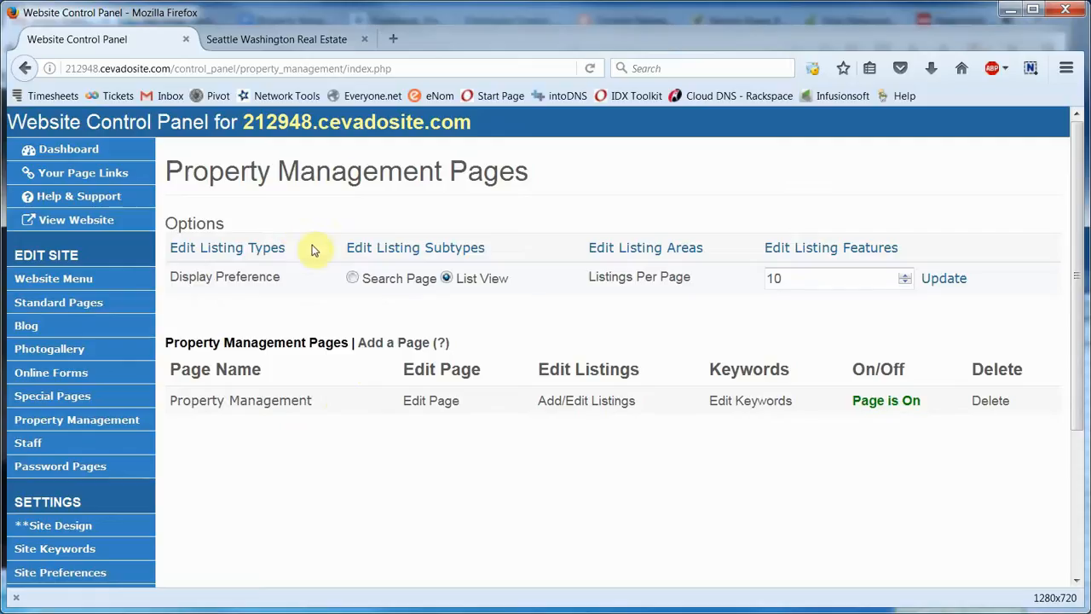
Step: Examine the available listing types and how the rentals appear in list view on the public page
left_click(254, 248)
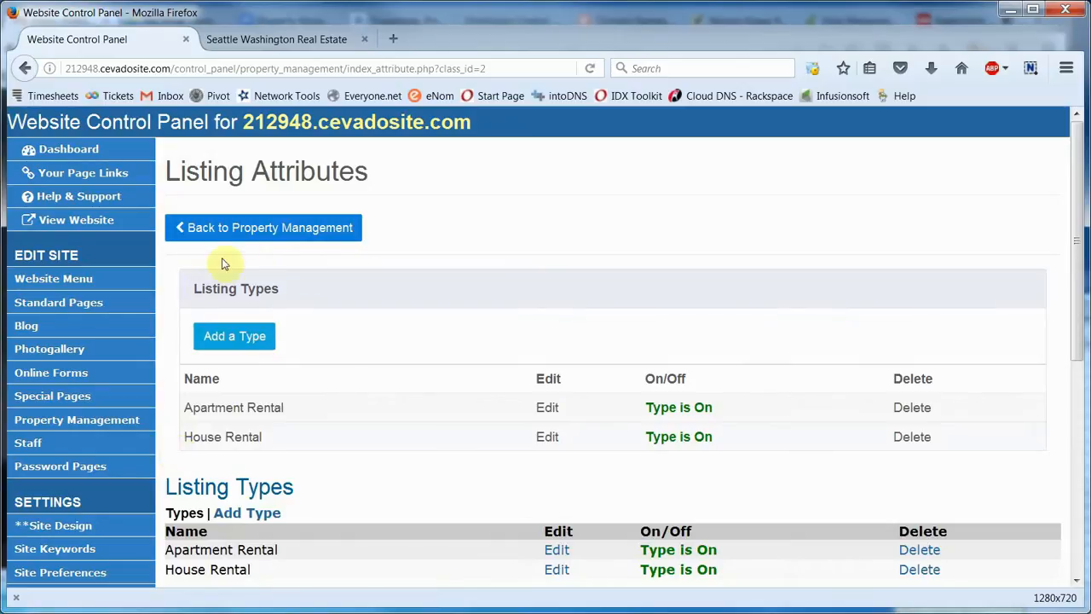
left_click(237, 240)
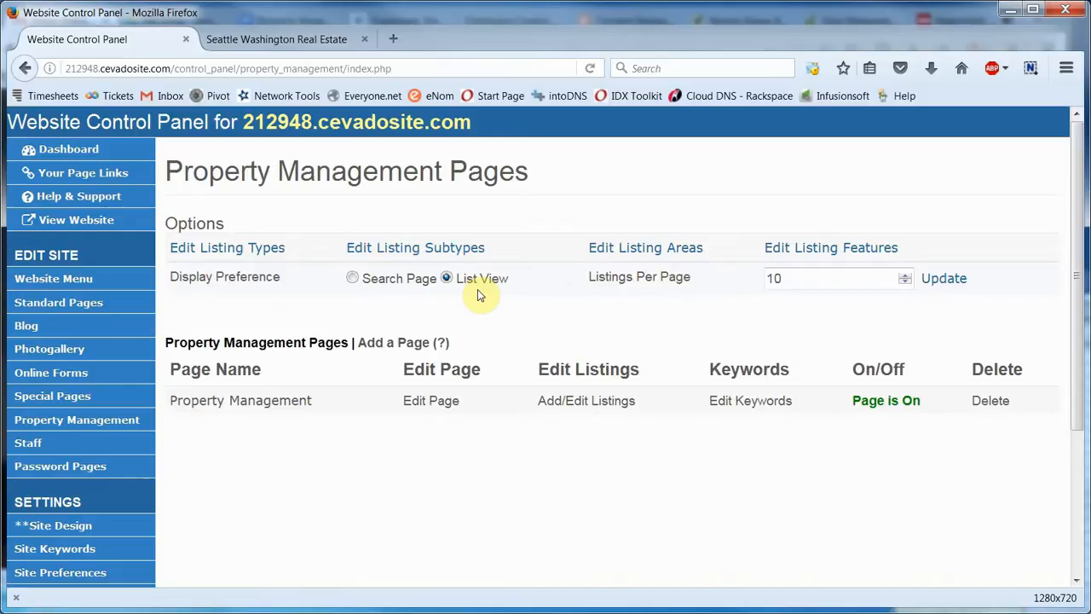
left_click(328, 44)
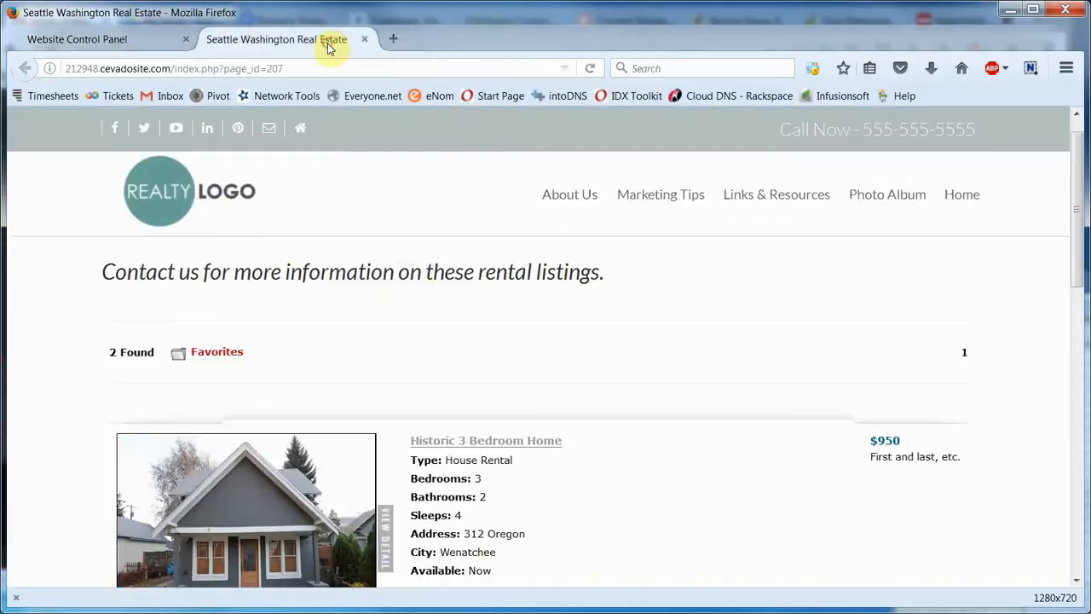
scroll(685, 446, "down", 3)
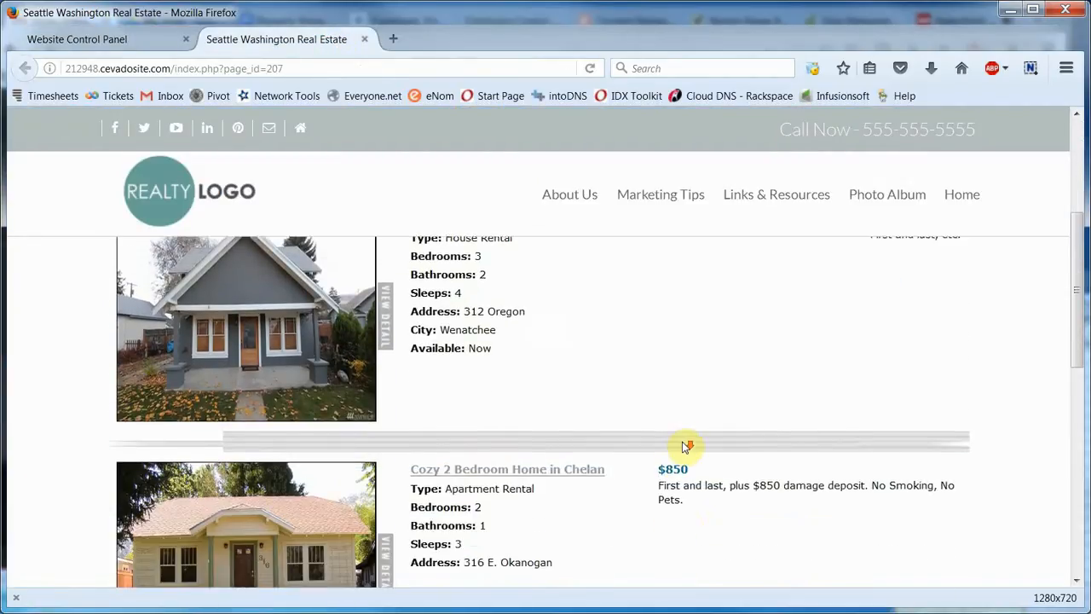
scroll(684, 438, "up", 4)
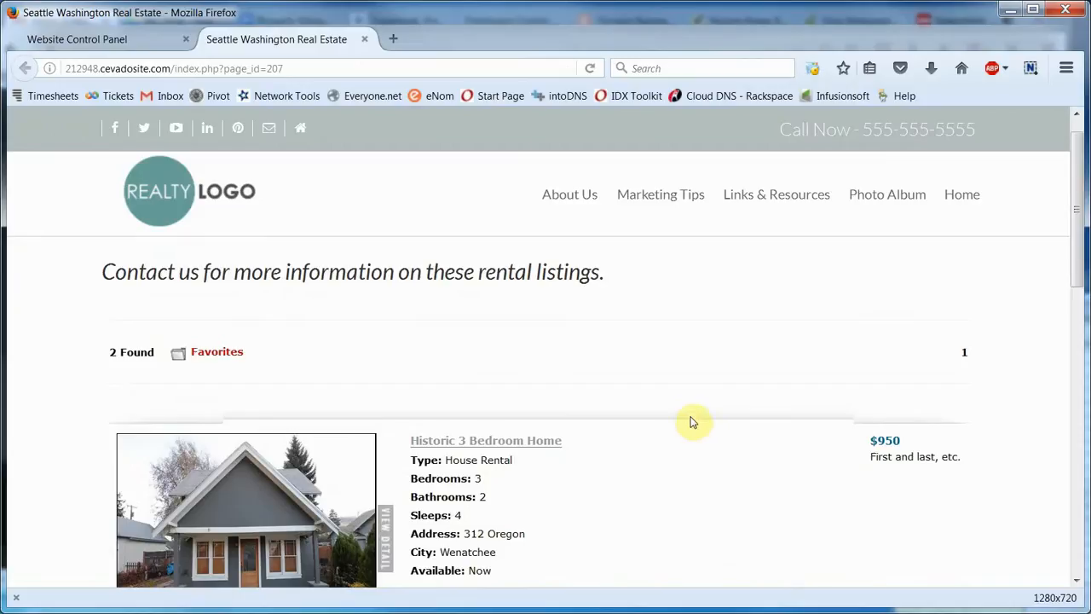
Step: Try the Search Page display preference, check it on the reloaded public rentals page, and restore List View
left_click(141, 53)
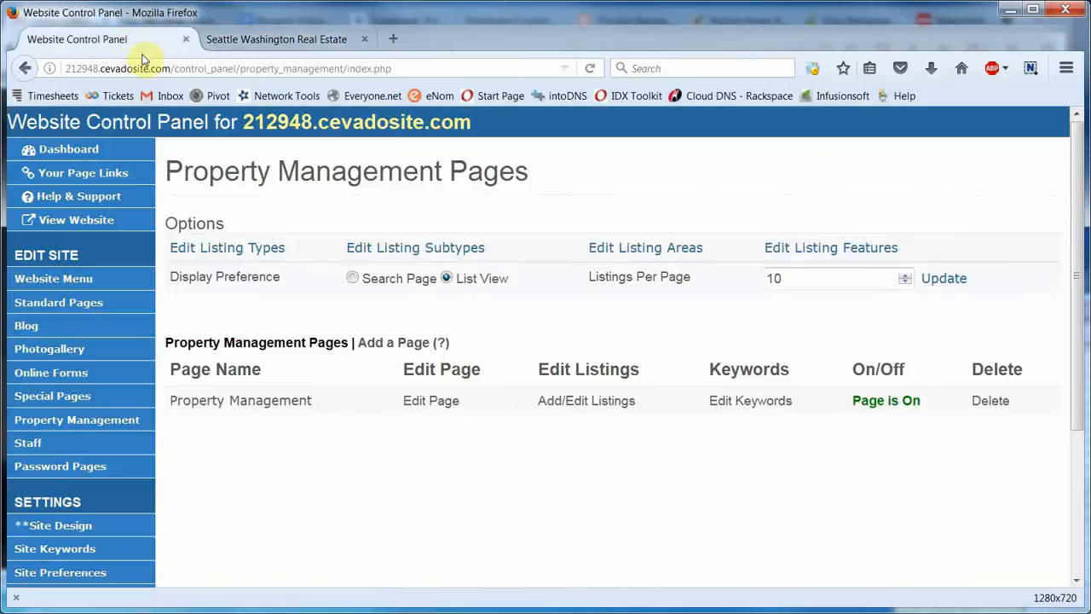
left_click(351, 278)
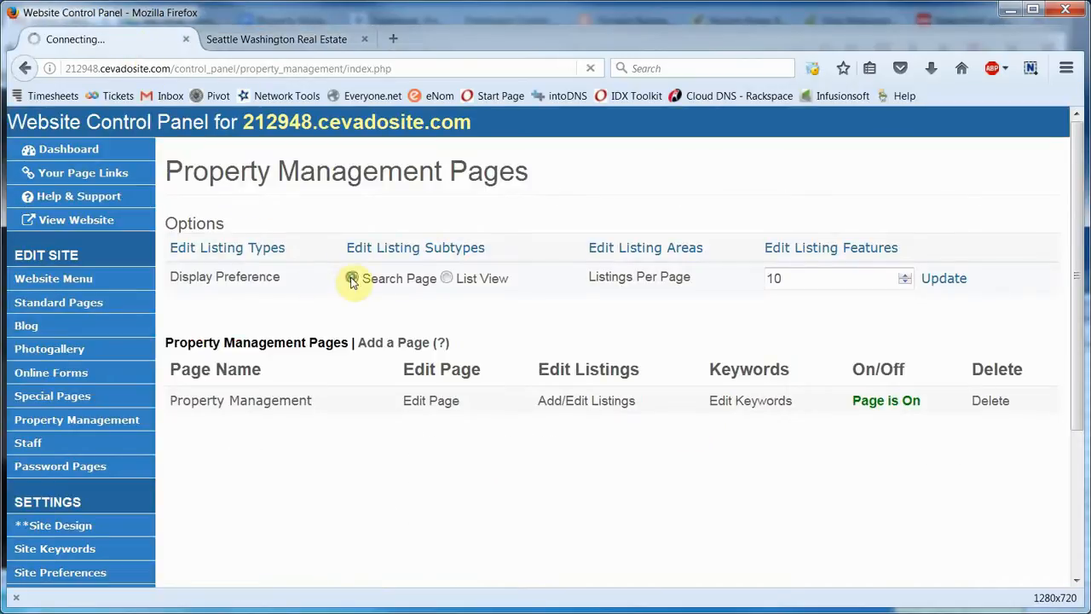
left_click(317, 40)
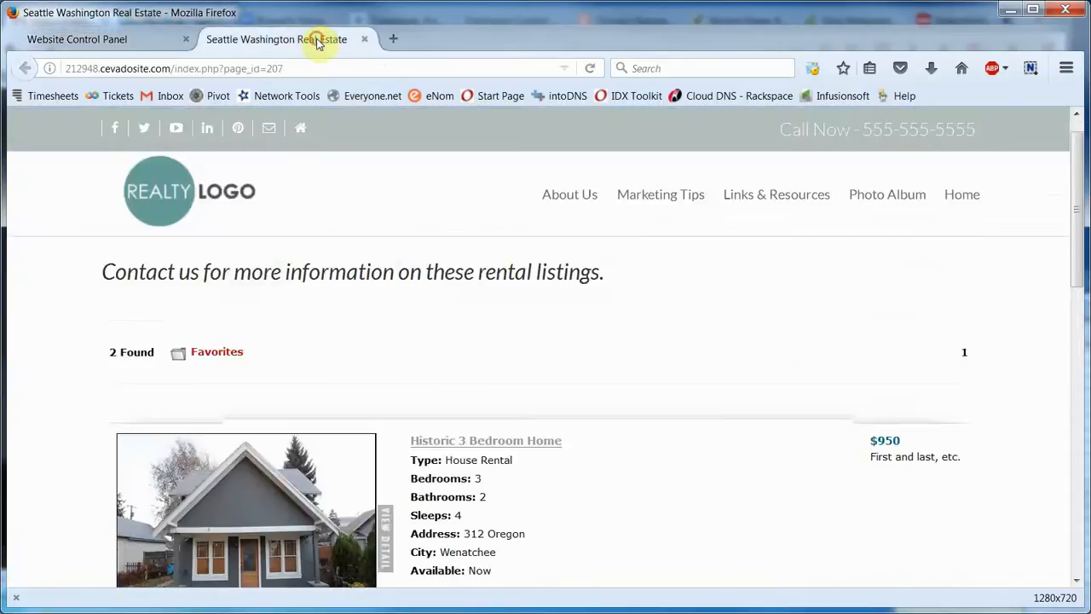
left_click(591, 68)
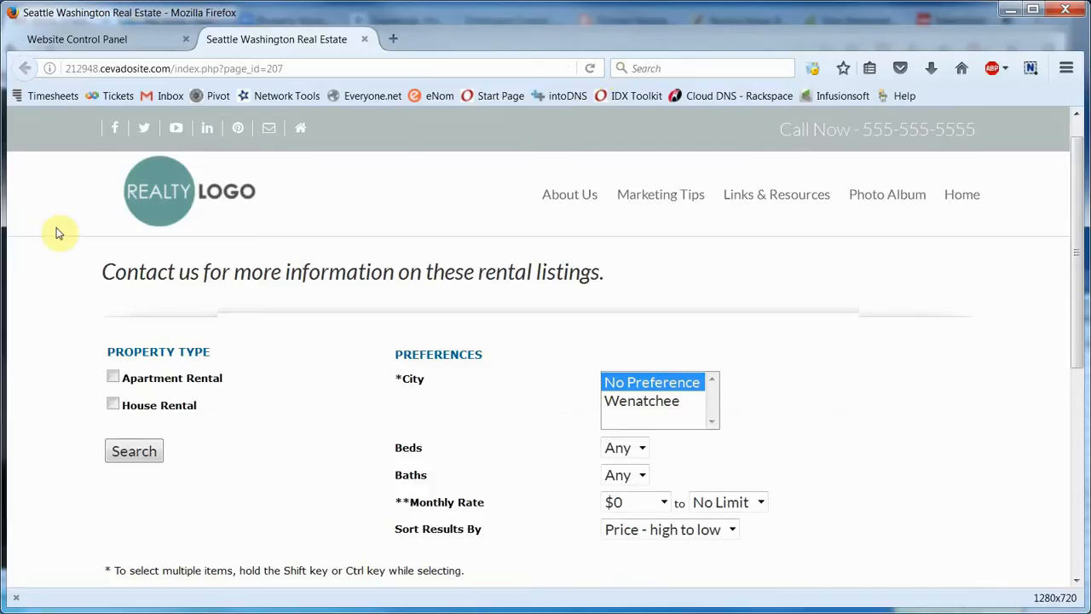
left_click(122, 40)
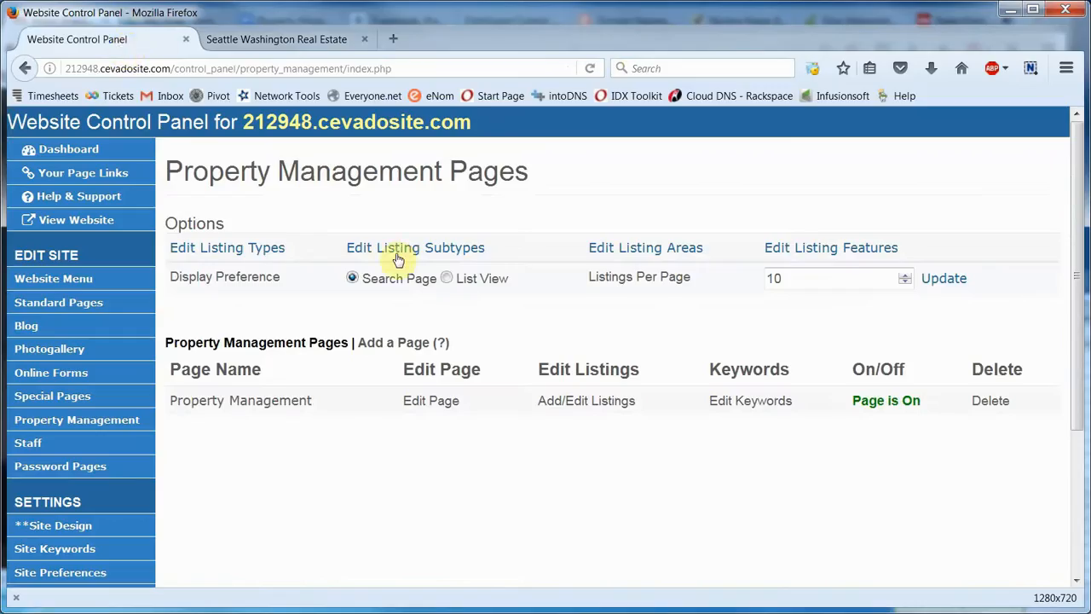
left_click(445, 280)
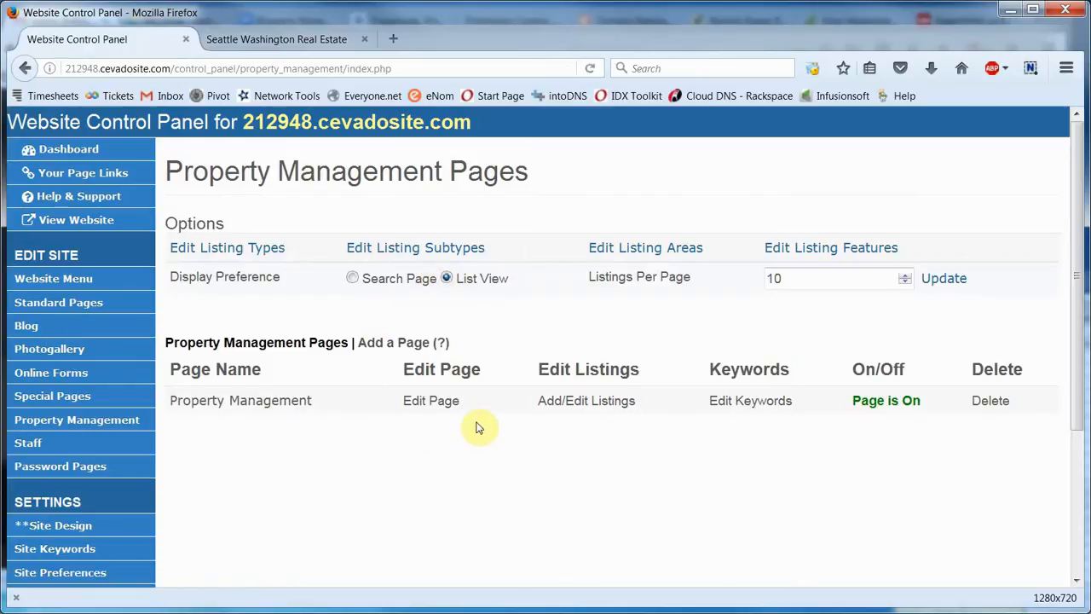
Step: Rename the Property Management page to "Residential Rentals" and save the page
left_click(418, 404)
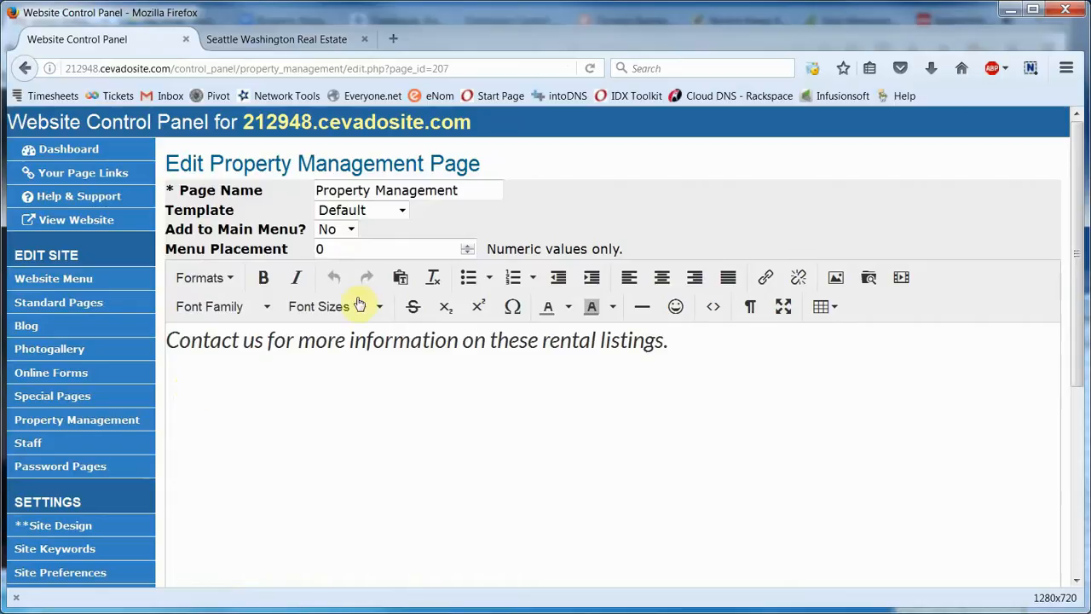
left_click(472, 188)
left_click_drag(471, 188, 300, 195)
type("Re")
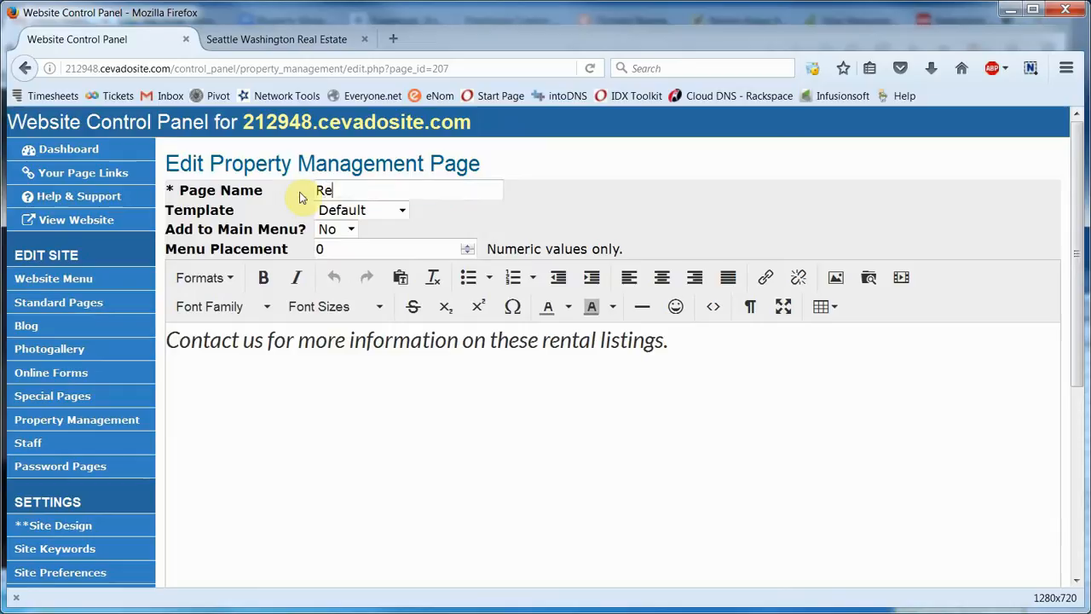
type("sidential Rentals")
scroll(721, 421, "down", 5)
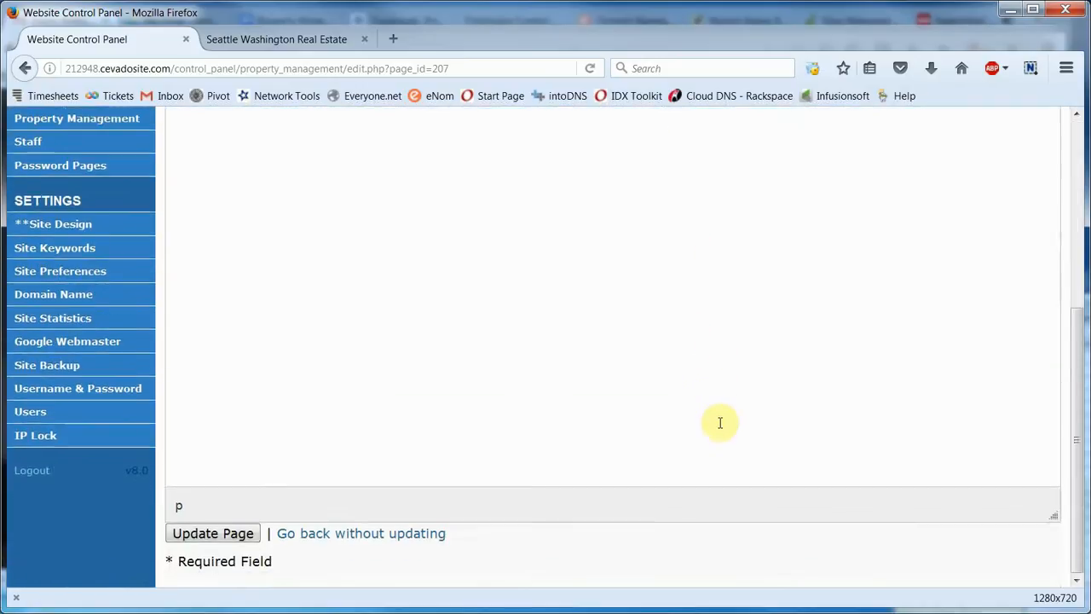
left_click(206, 537)
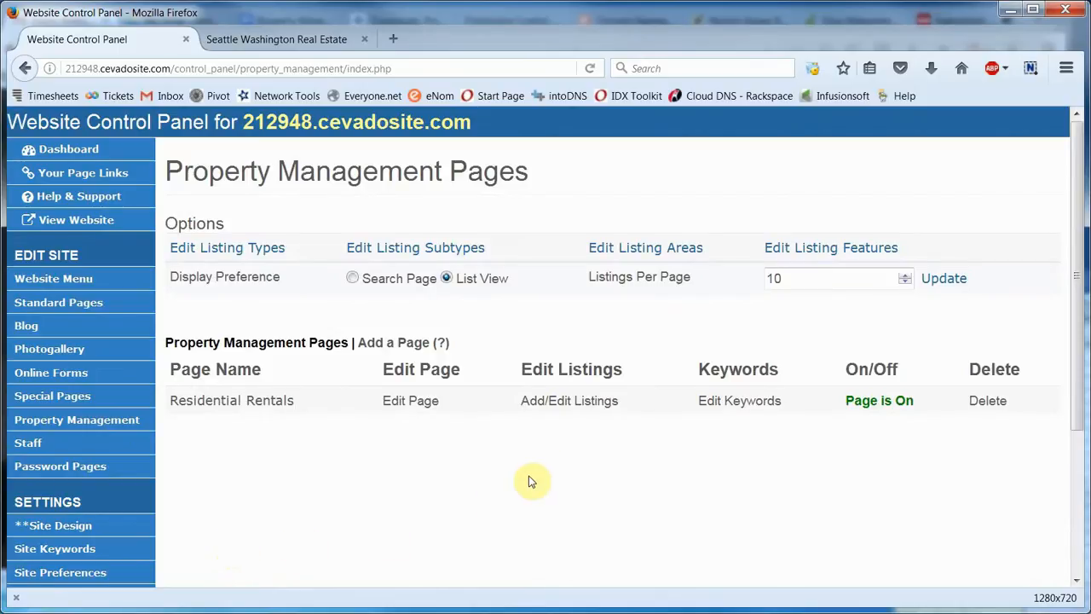
Step: Open the listings of the Residential Rentals page and check the choices for filtering by type
left_click(562, 402)
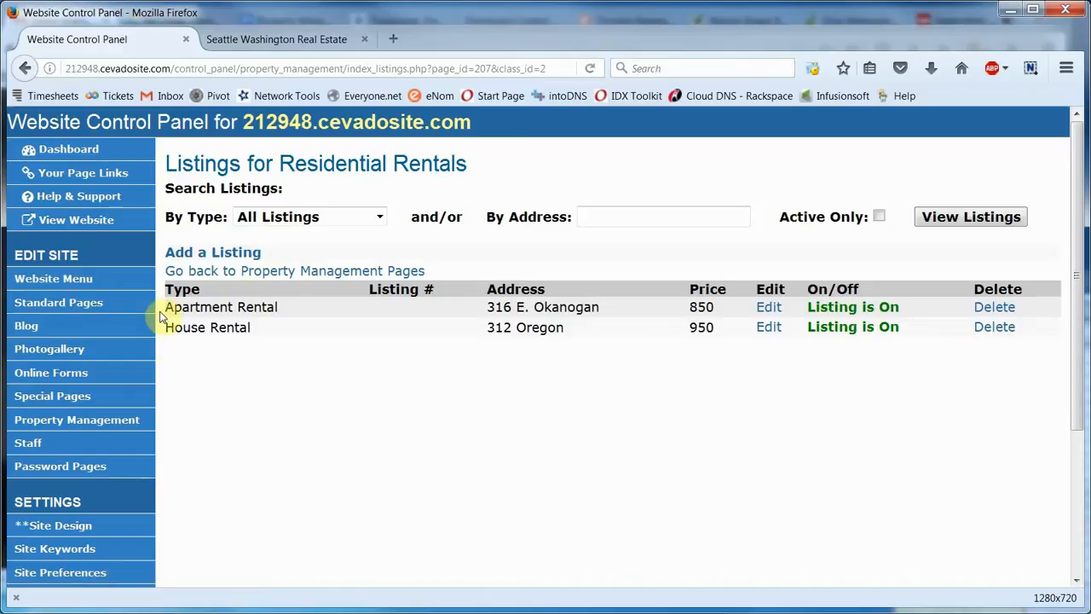
left_click(351, 224)
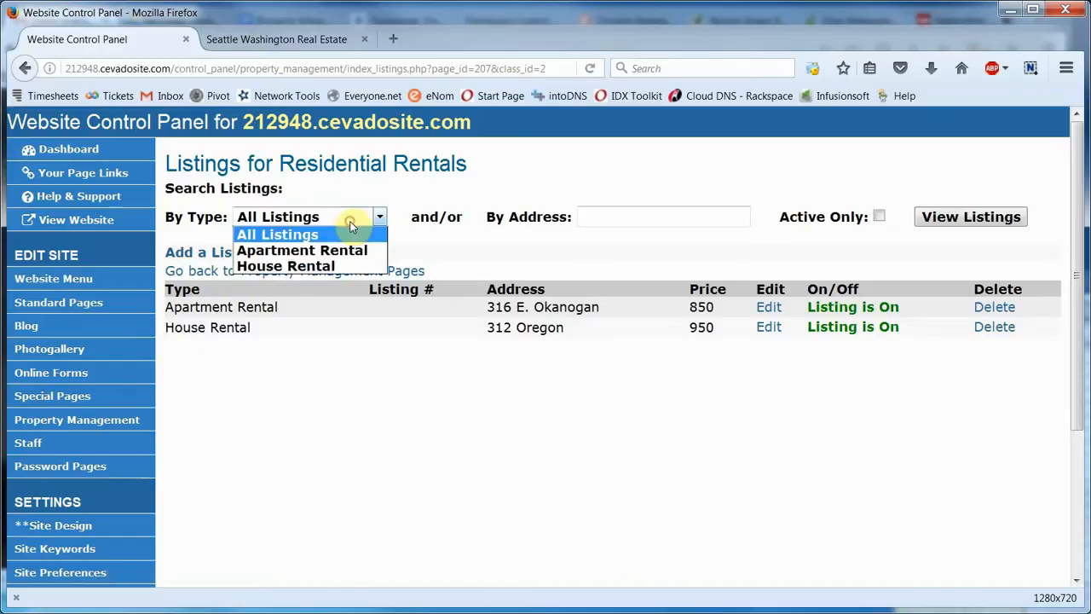
left_click(366, 181)
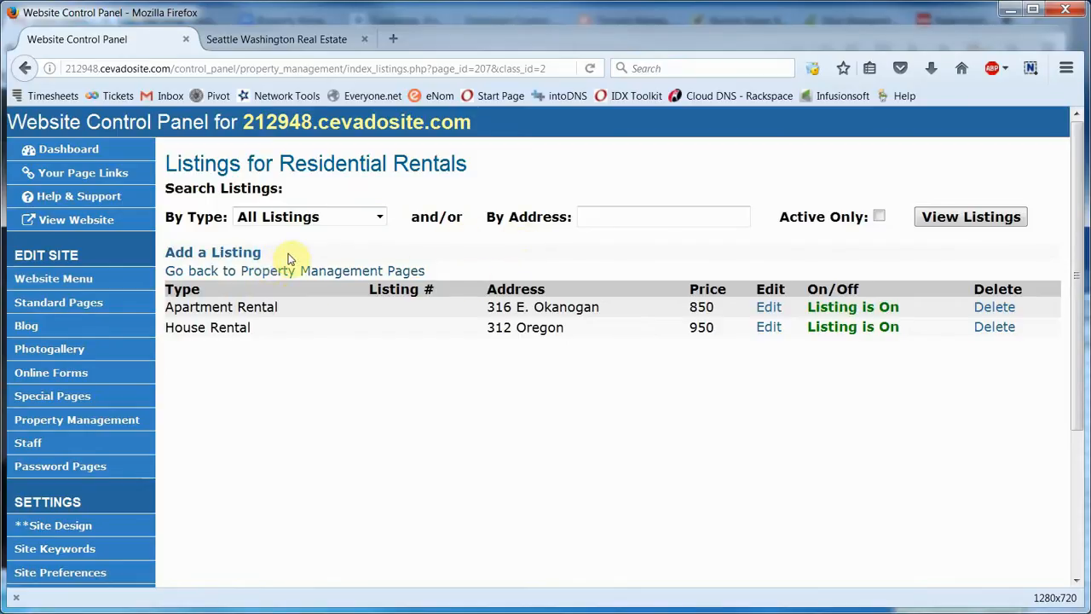
Step: Toggle the Apartment Rental listing off and back on
left_click(836, 312)
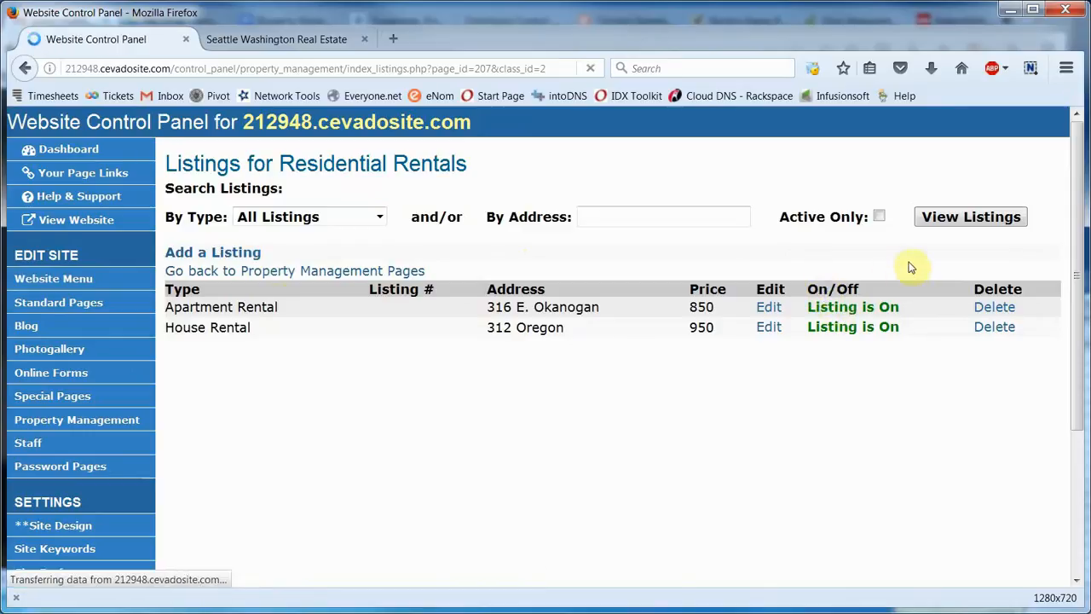
left_click(871, 308)
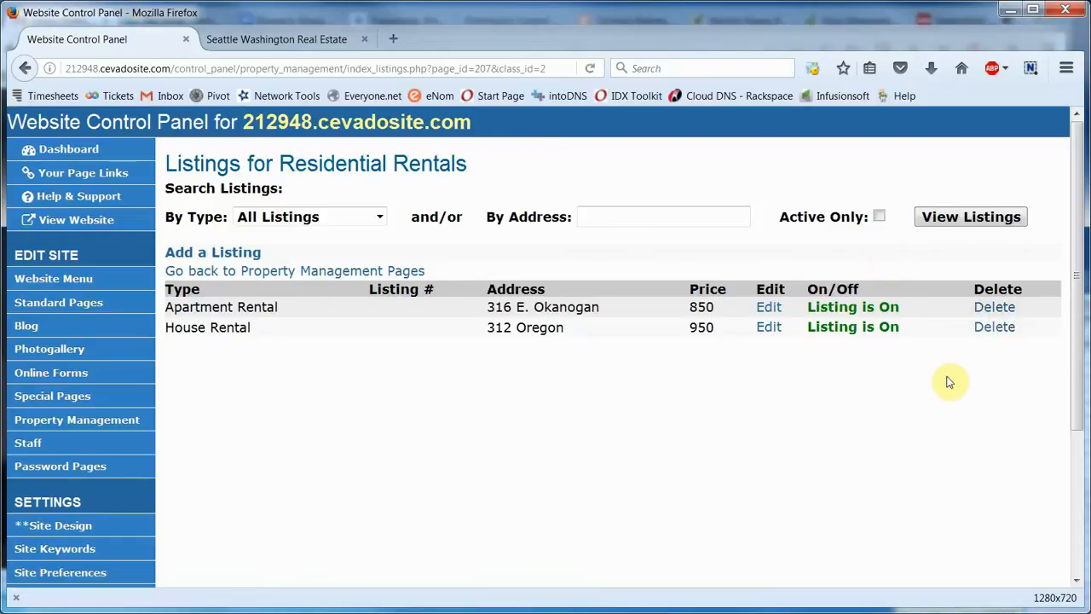
Step: Open the House Rental listing for editing and check its listing type choices, keeping House Rental
left_click(769, 328)
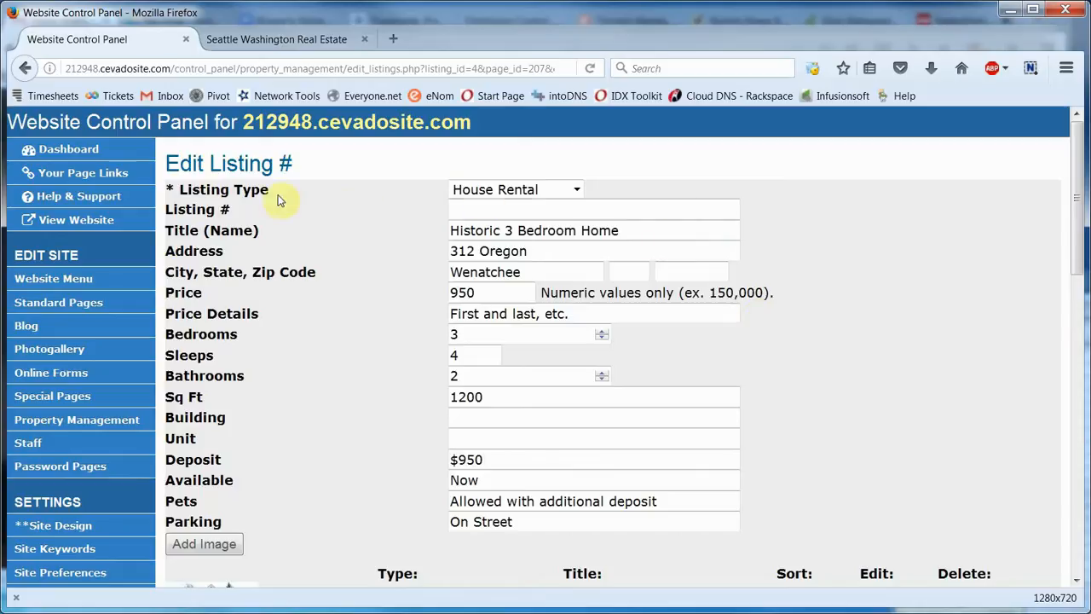
left_click(575, 189)
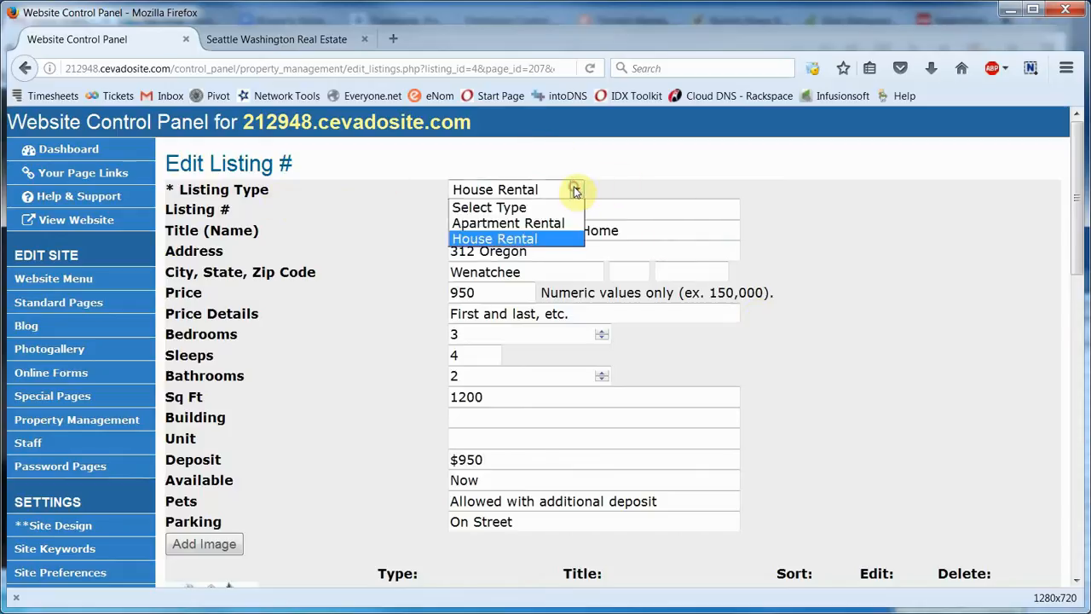
left_click(660, 190)
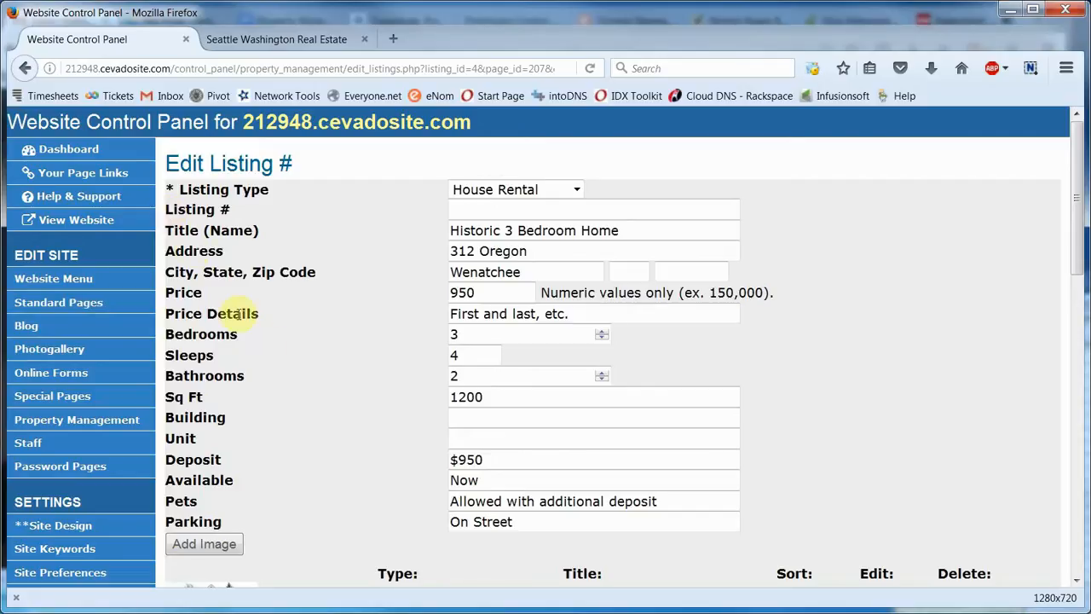
Step: View the House Rental listing's "Curbside View" main image and check the listing on the public site
scroll(307, 392, "down", 5)
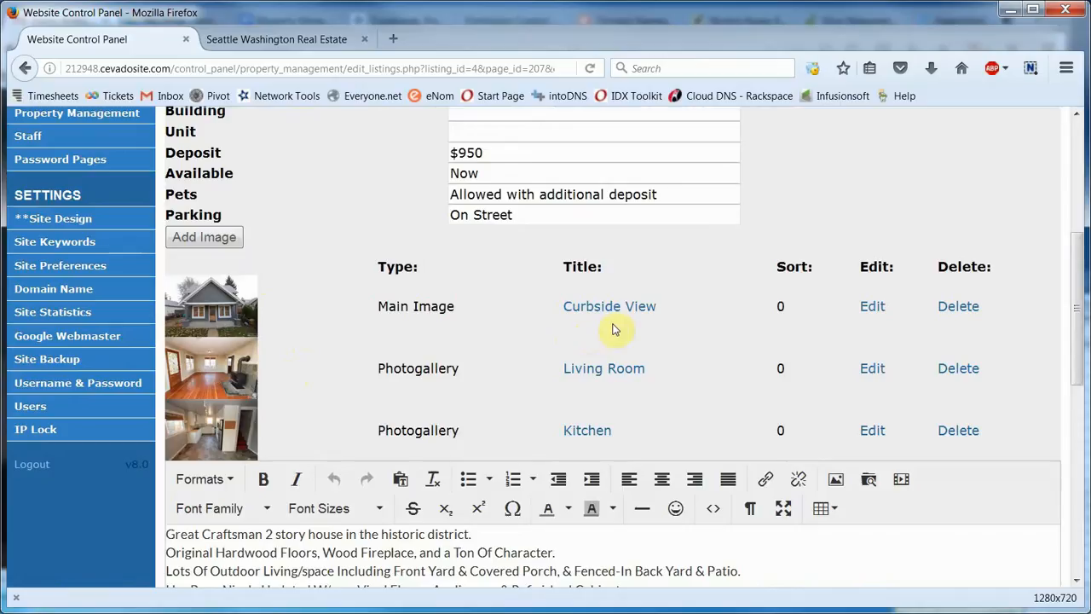
left_click(584, 318)
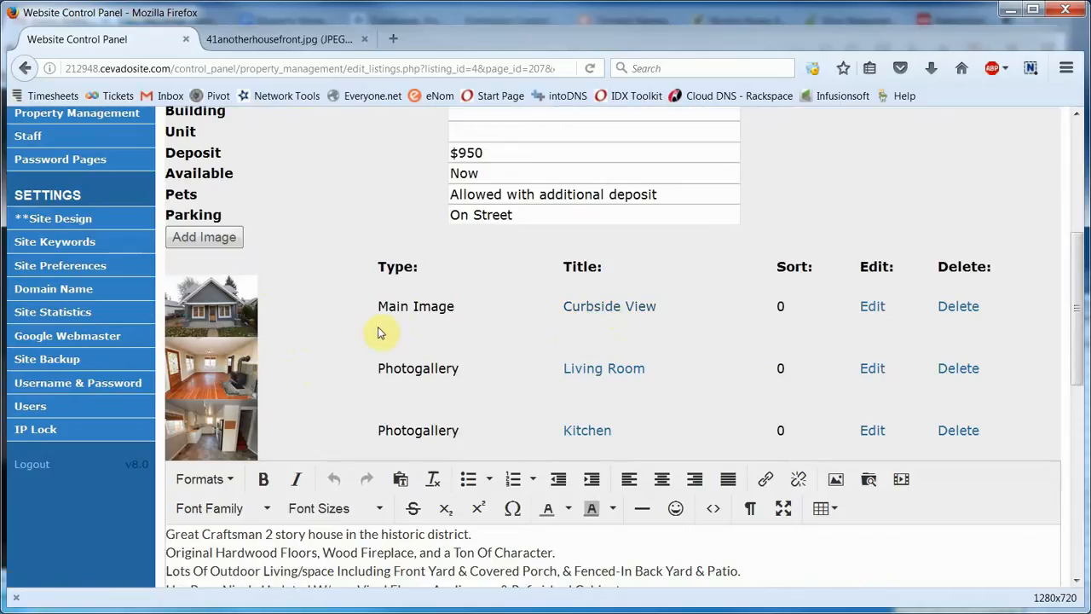
key("ctrl+Tab")
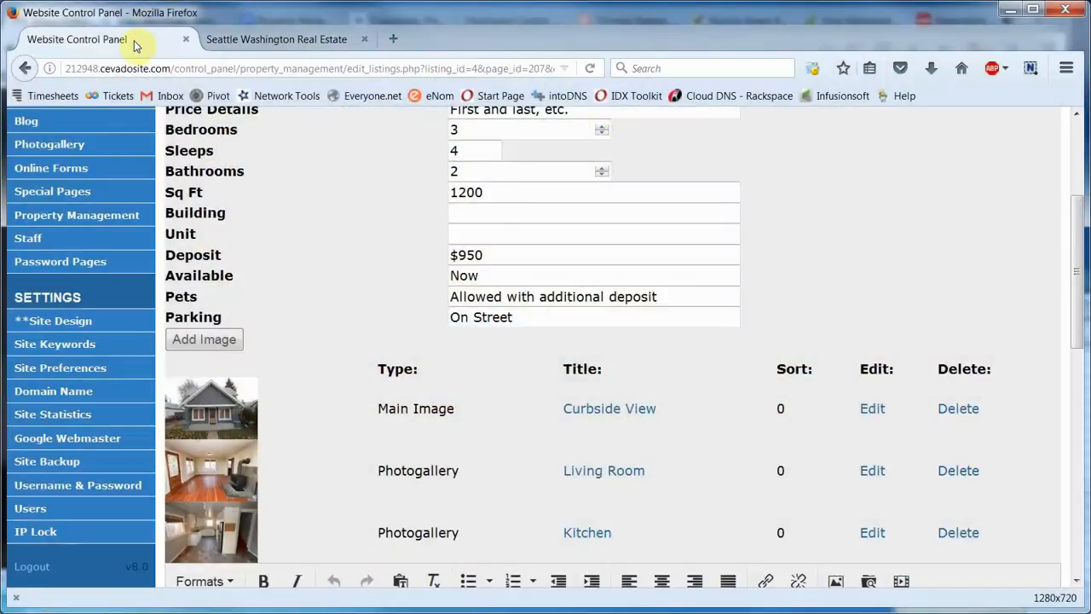
Step: Start adding images to the House Rental listing and choose the bedroom JPG from the Tutorial Images folder for Image 1
left_click(224, 342)
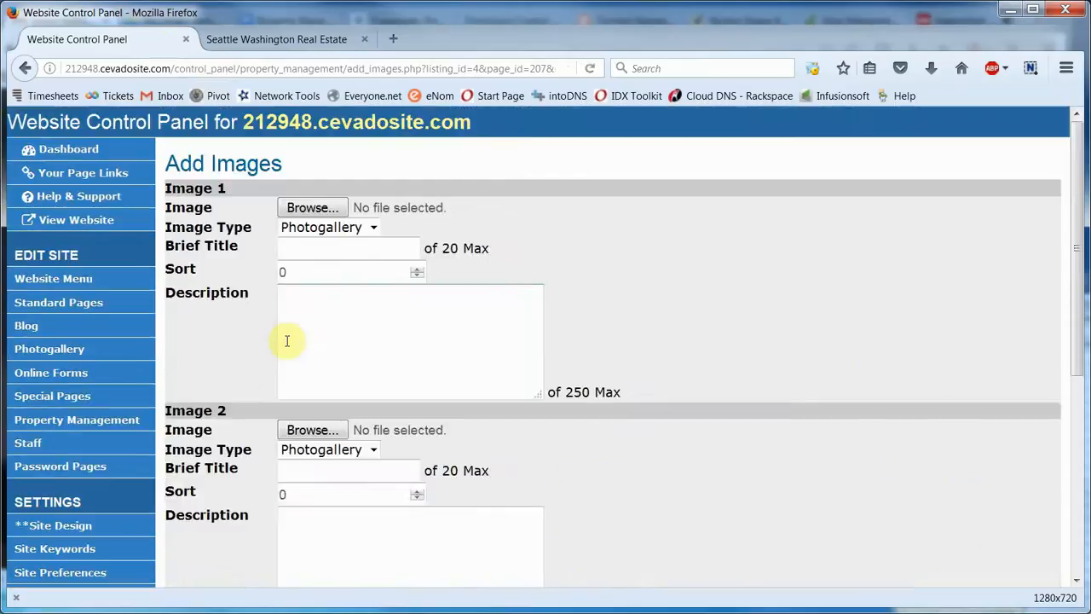
scroll(287, 341, "down", 5)
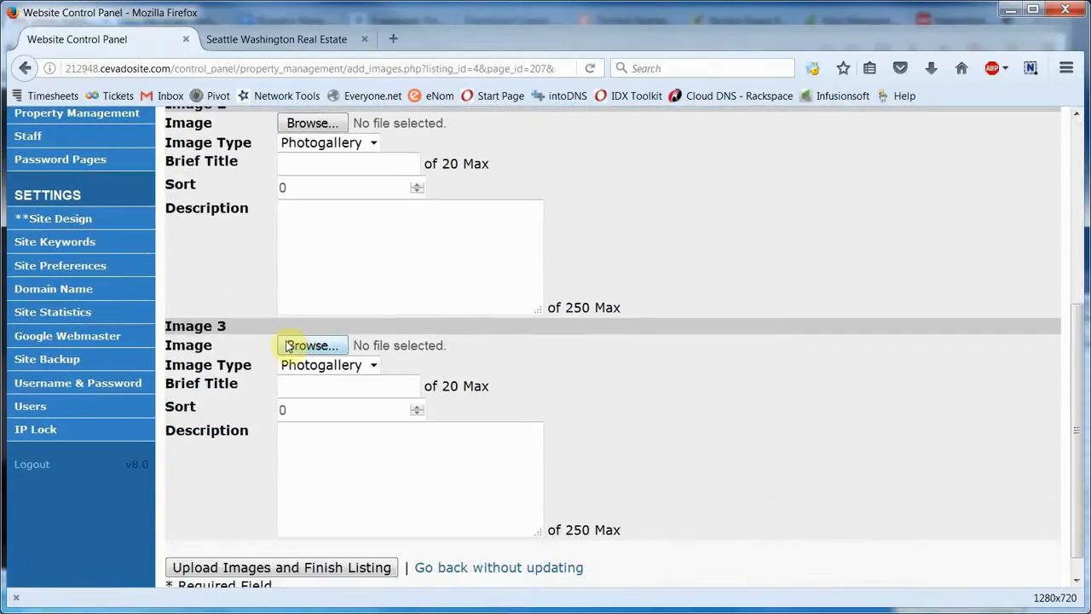
scroll(287, 345, "up", 5)
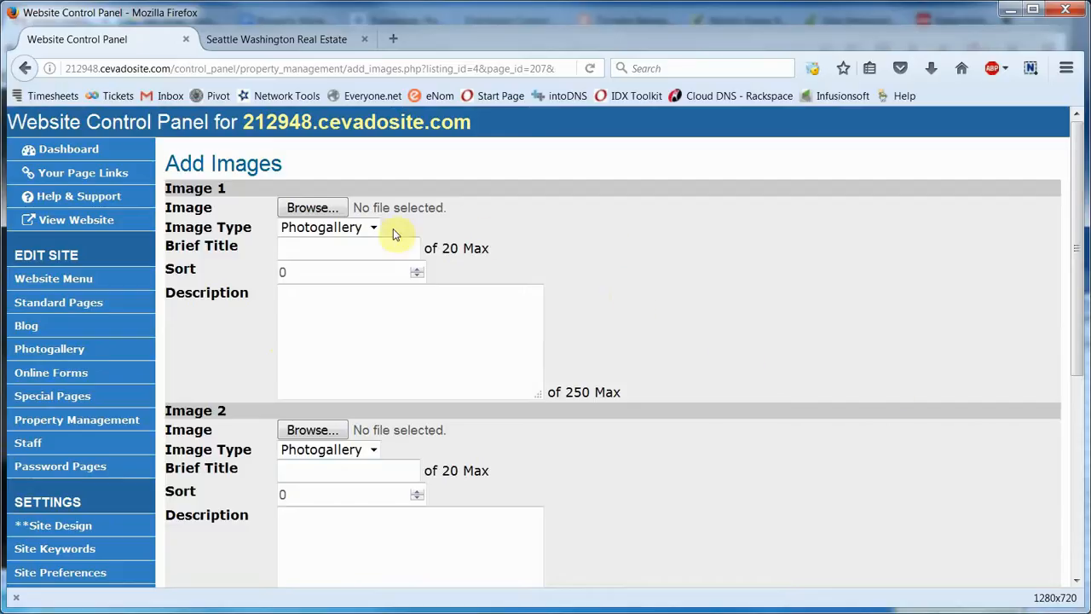
left_click(314, 208)
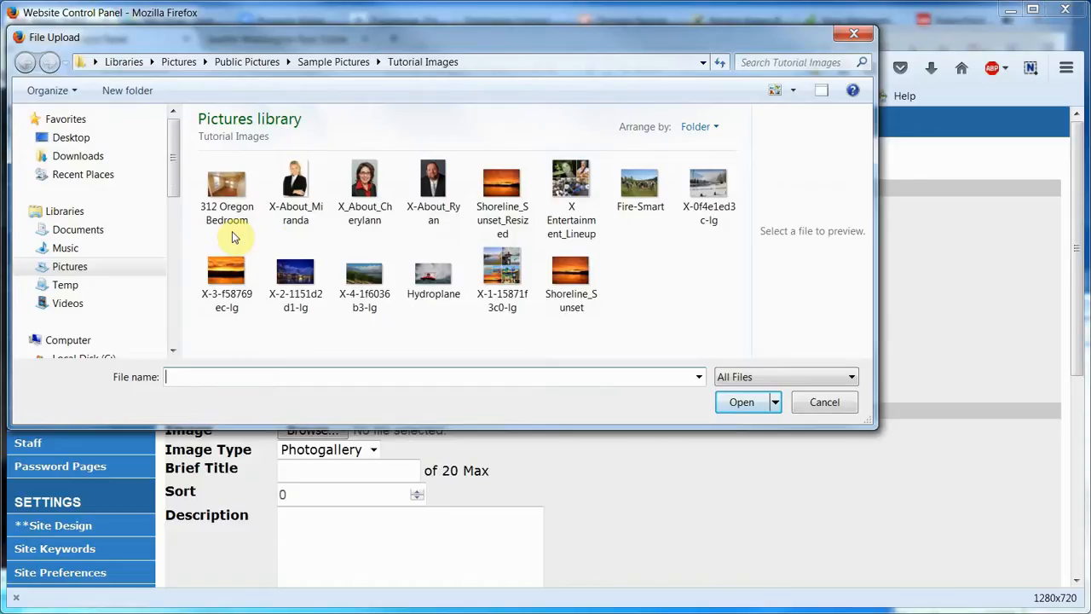
double_click(226, 194)
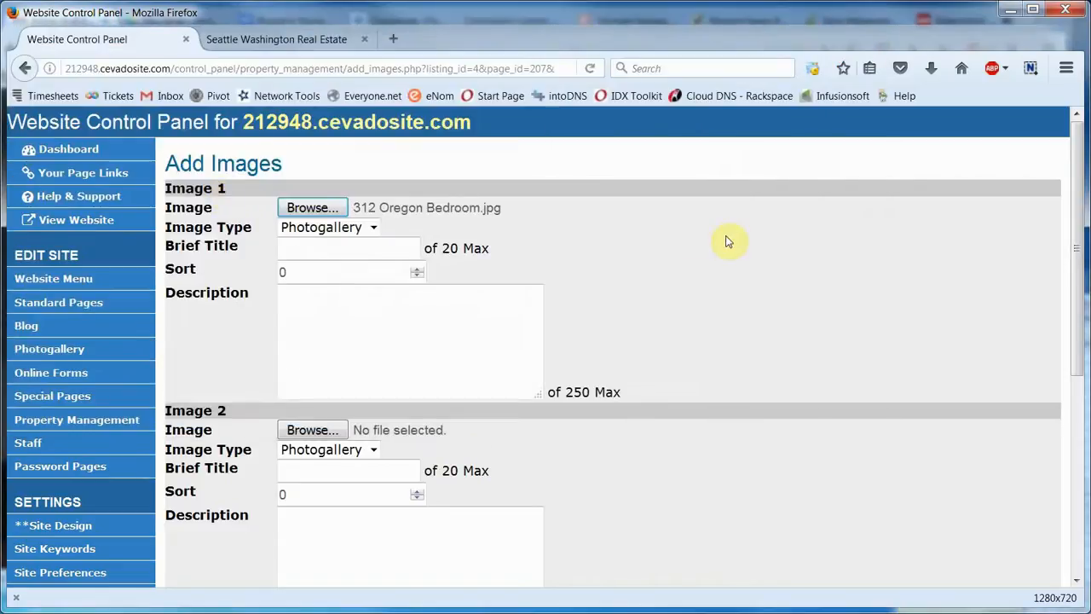
Step: Keep Image 1's type as Photogallery and give it the brief title "Guest Bedroom"
left_click(375, 229)
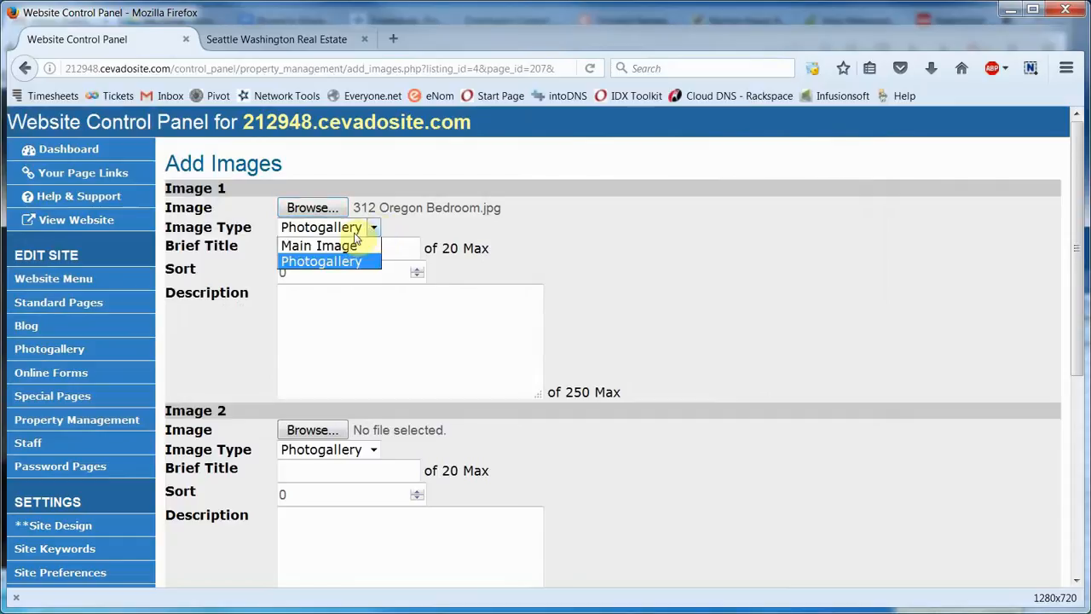
left_click(407, 229)
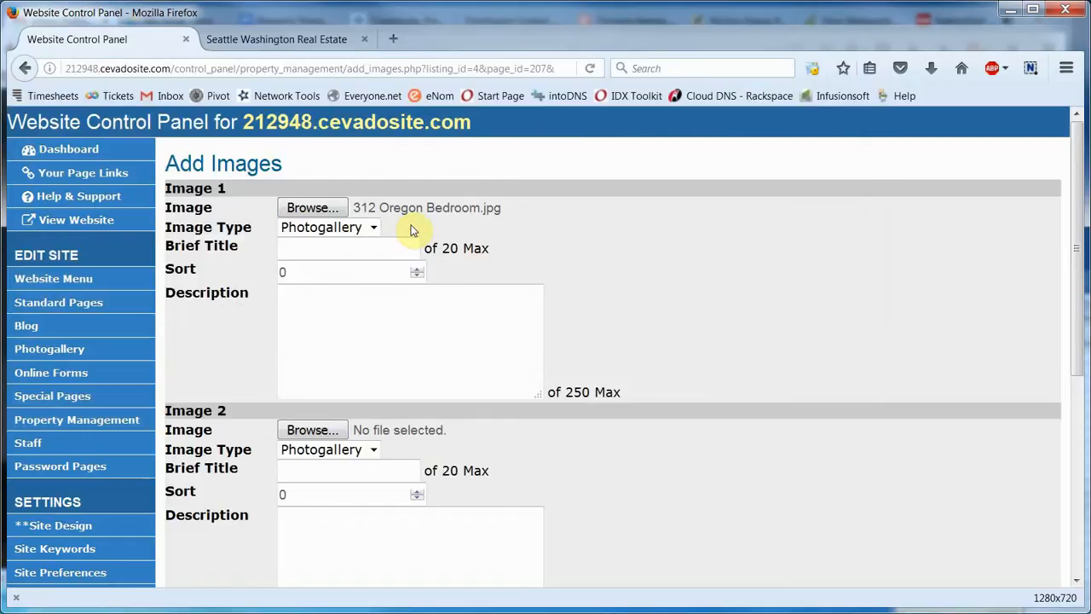
left_click(305, 249)
type("Guest")
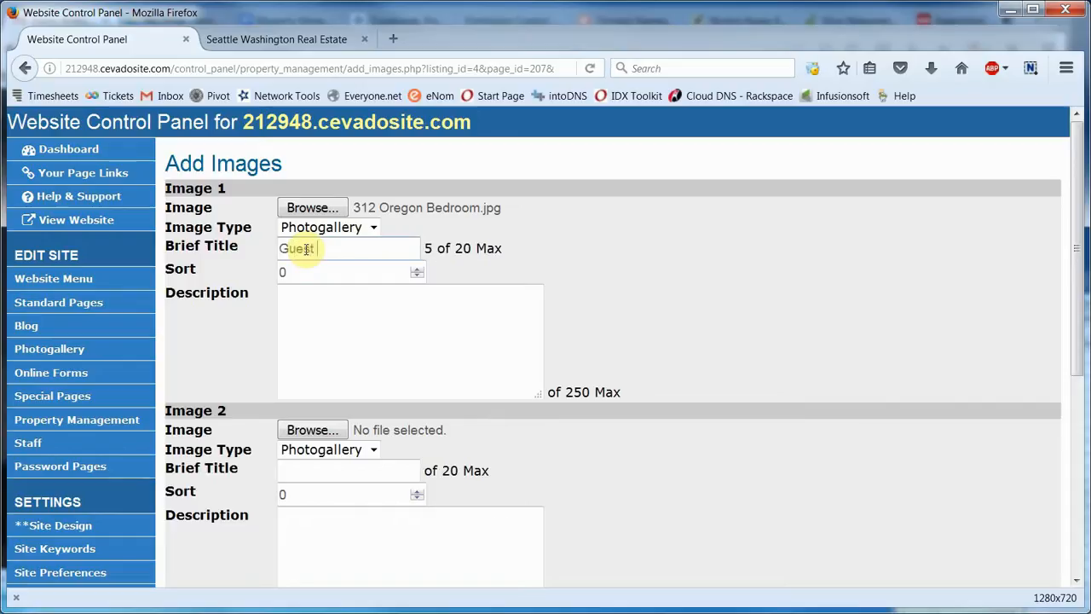
type(" Bedroom")
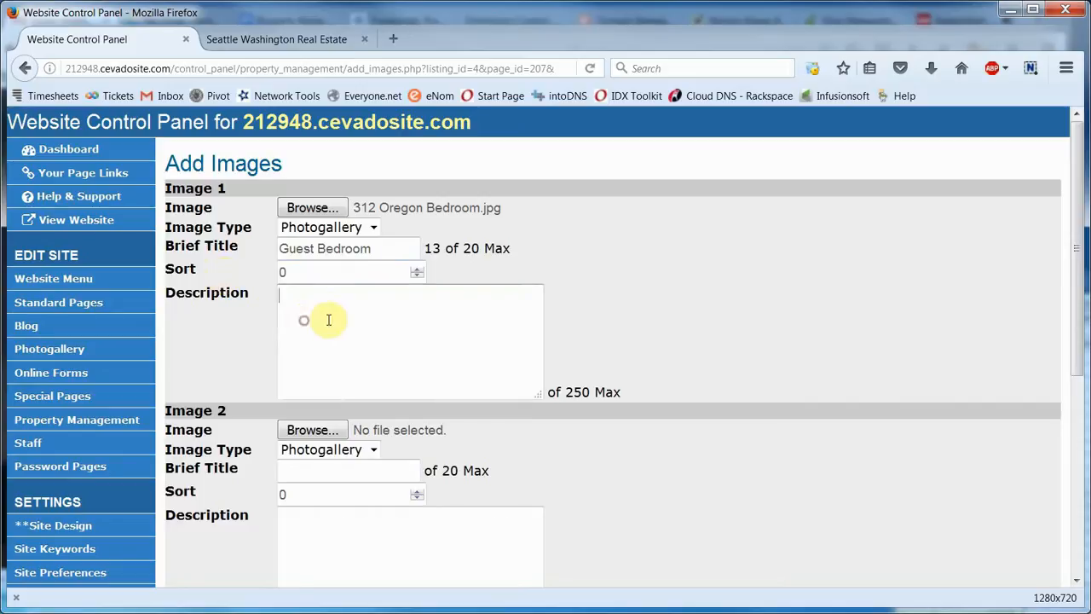
Step: Describe Image 1 as "Upstairs Guest Bedroom" and upload it to finish the listing
type("U")
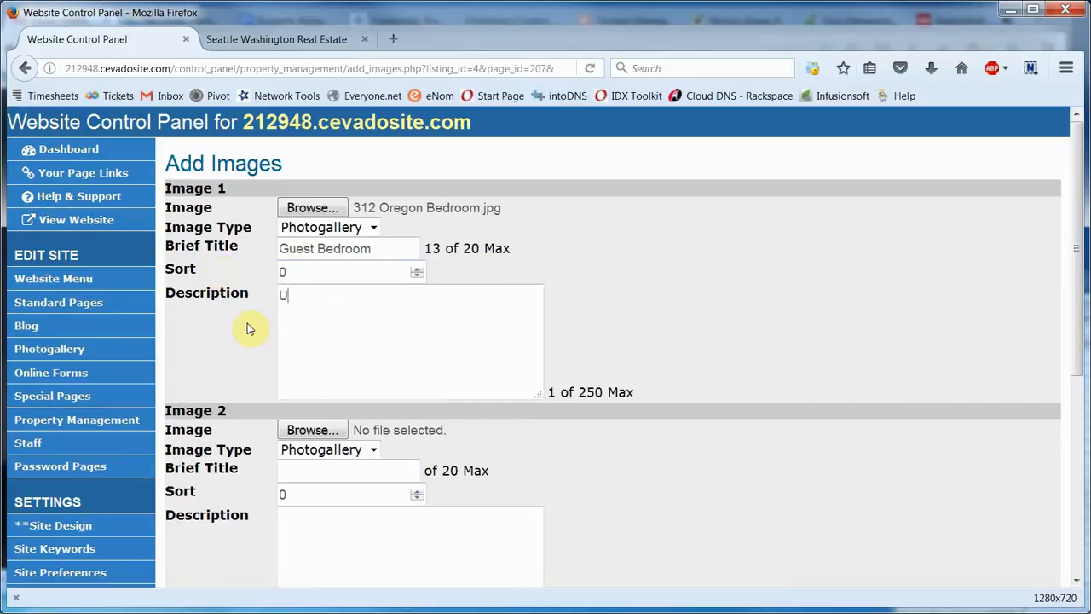
type("pstairs G")
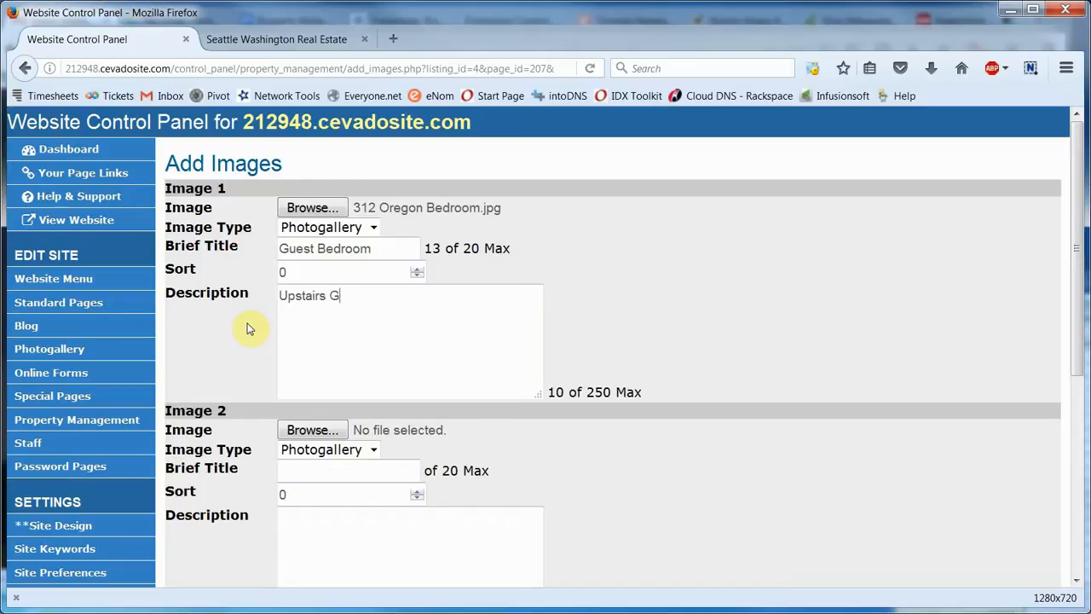
type("uest Bedroom")
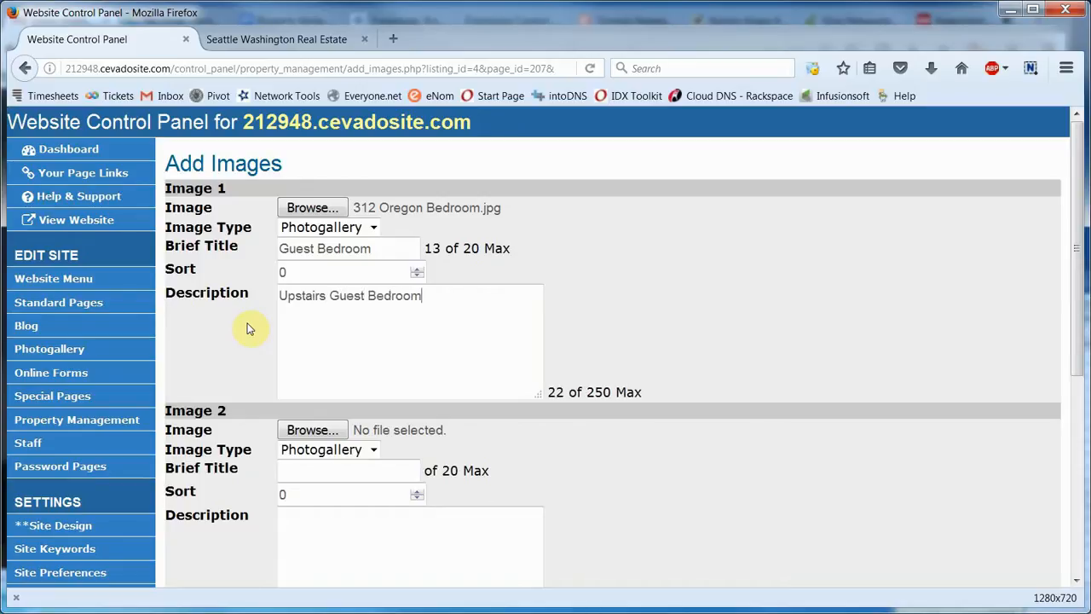
scroll(546, 443, "down", 2)
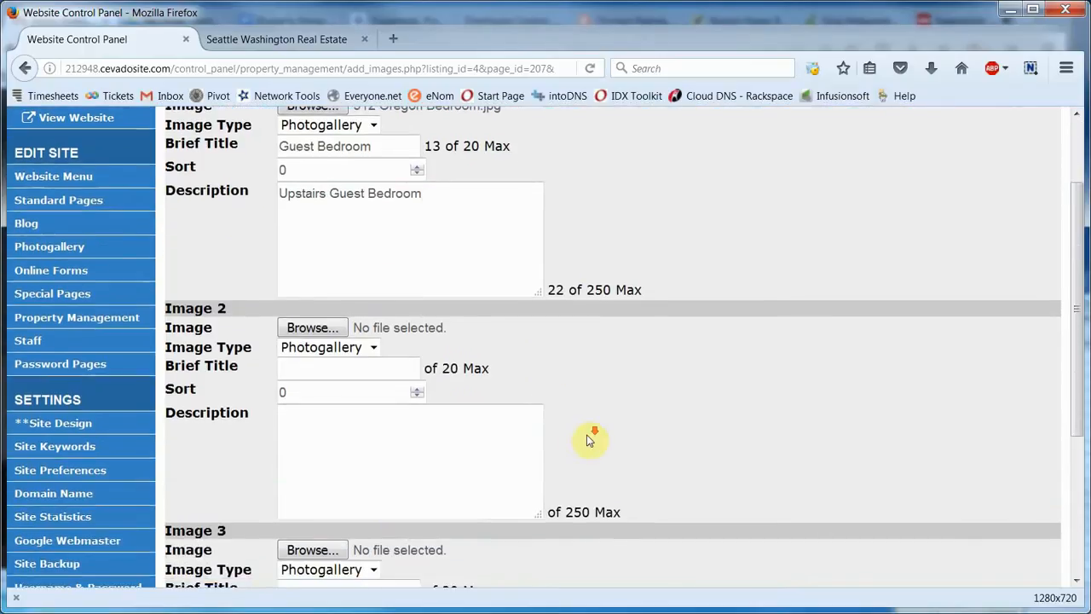
scroll(587, 439, "down", 5)
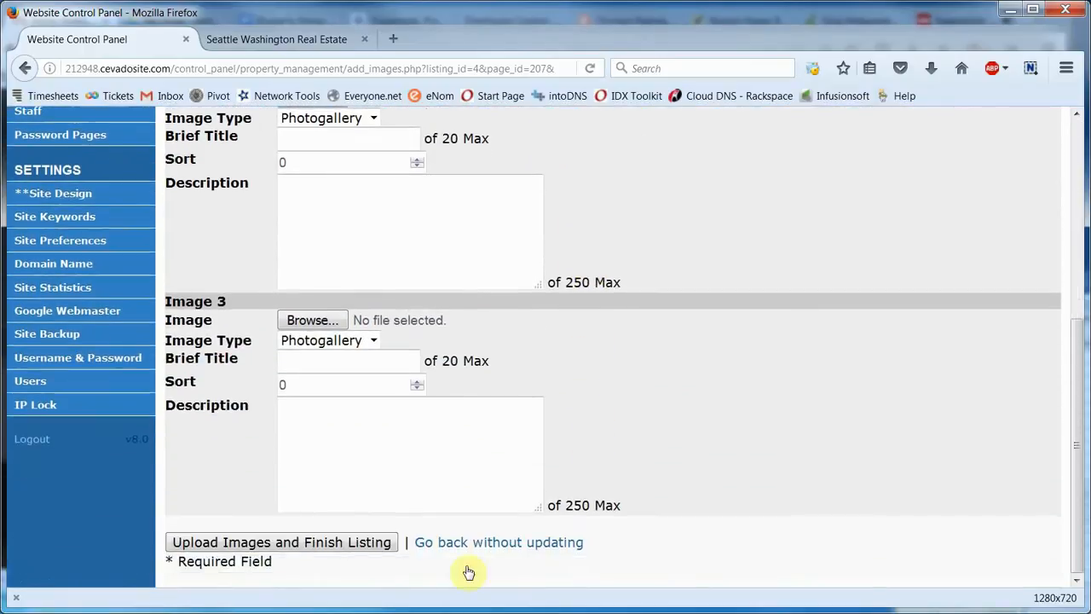
left_click(307, 550)
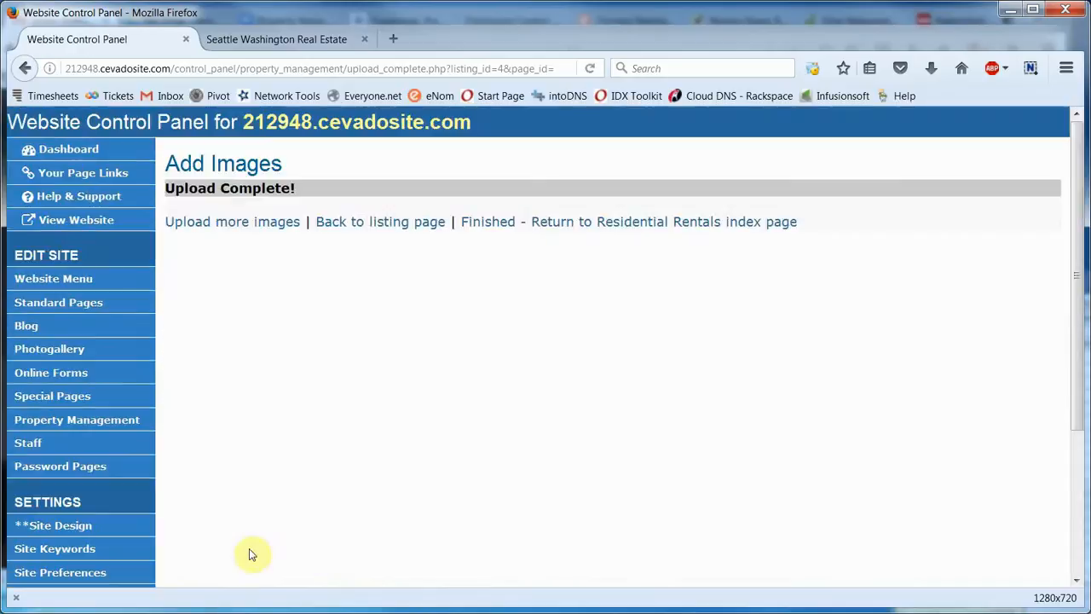
Step: Return to the House Rental listing's edit page, review its images and description, and save the listing update
left_click(393, 223)
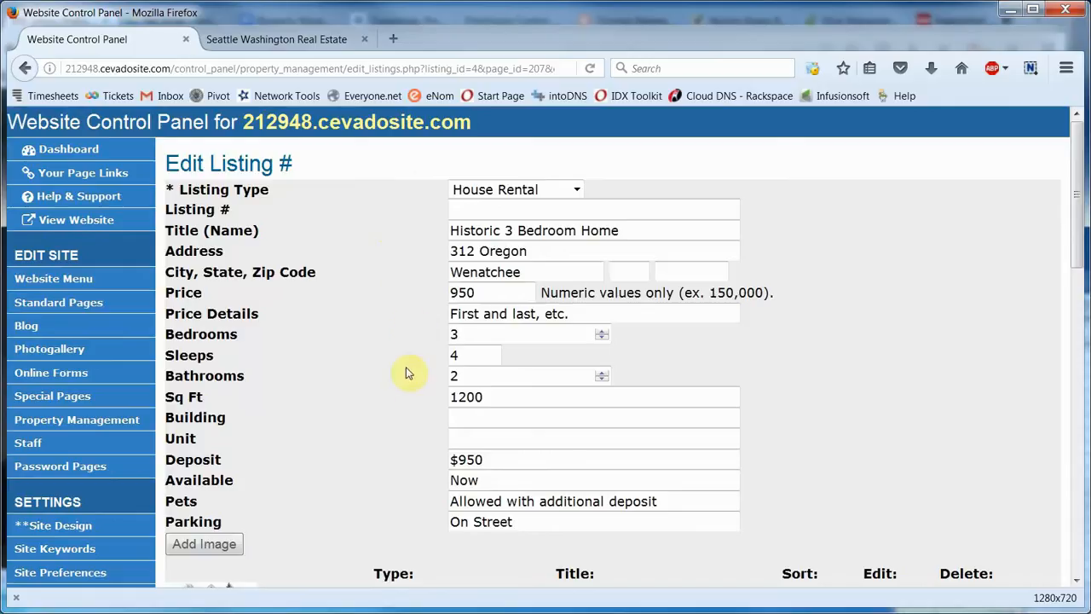
scroll(414, 495, "down", 3)
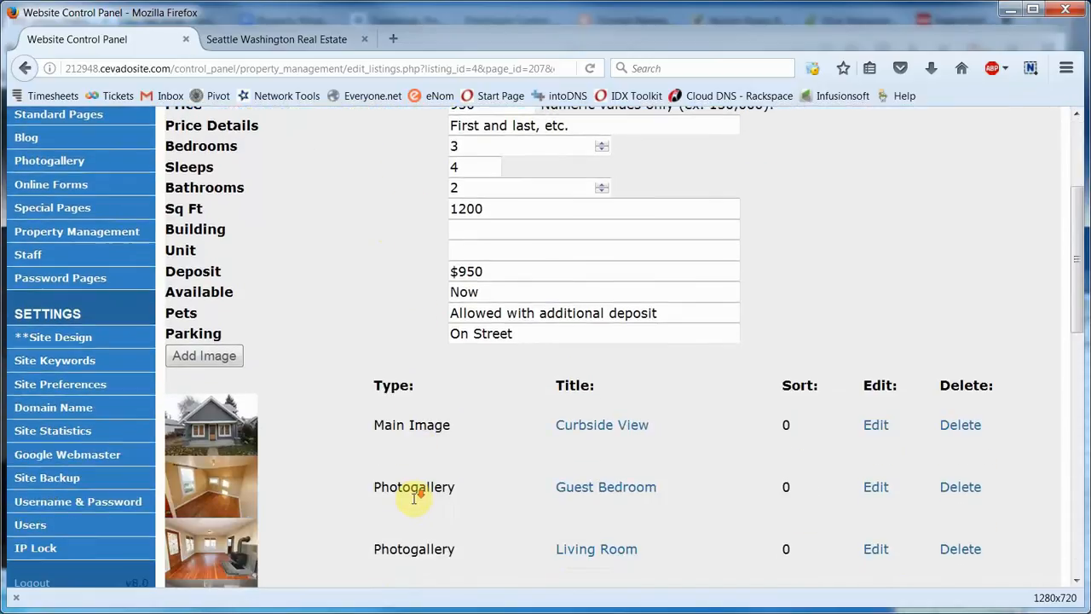
scroll(414, 495, "down", 7)
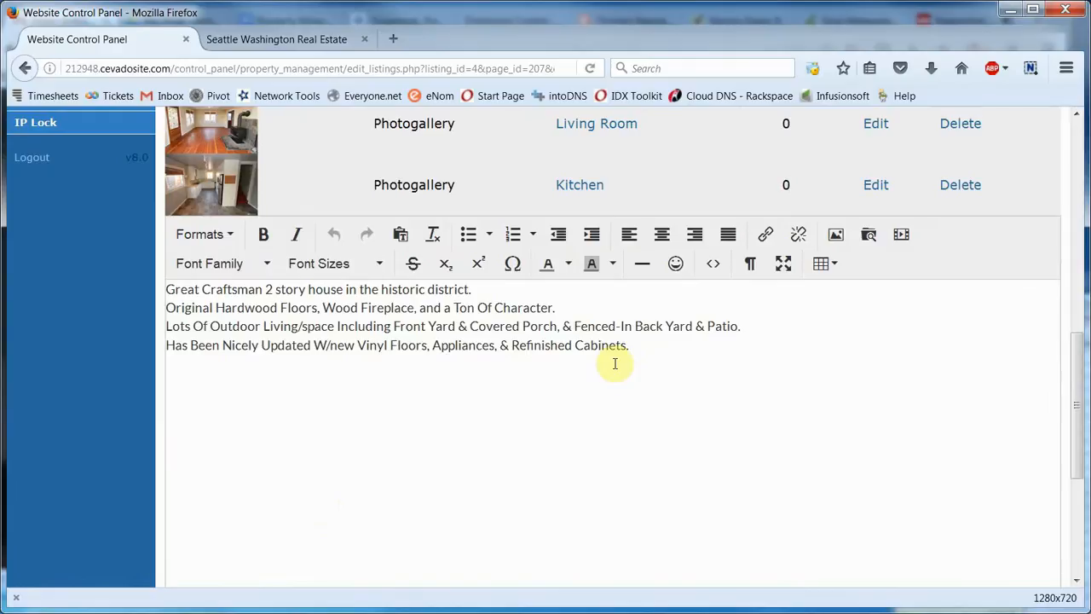
scroll(617, 384, "down", 8)
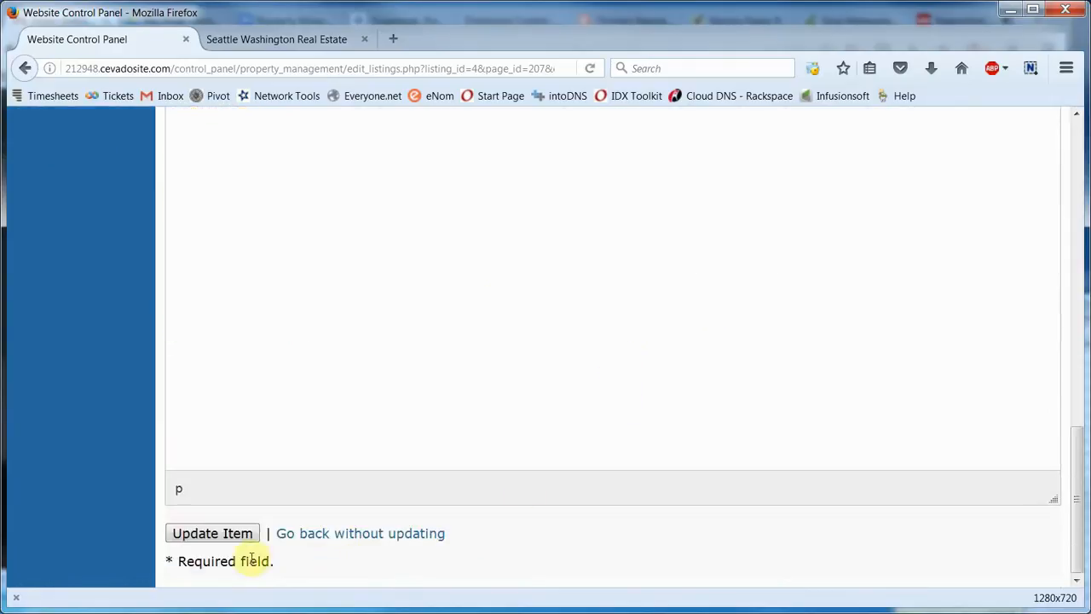
left_click(213, 535)
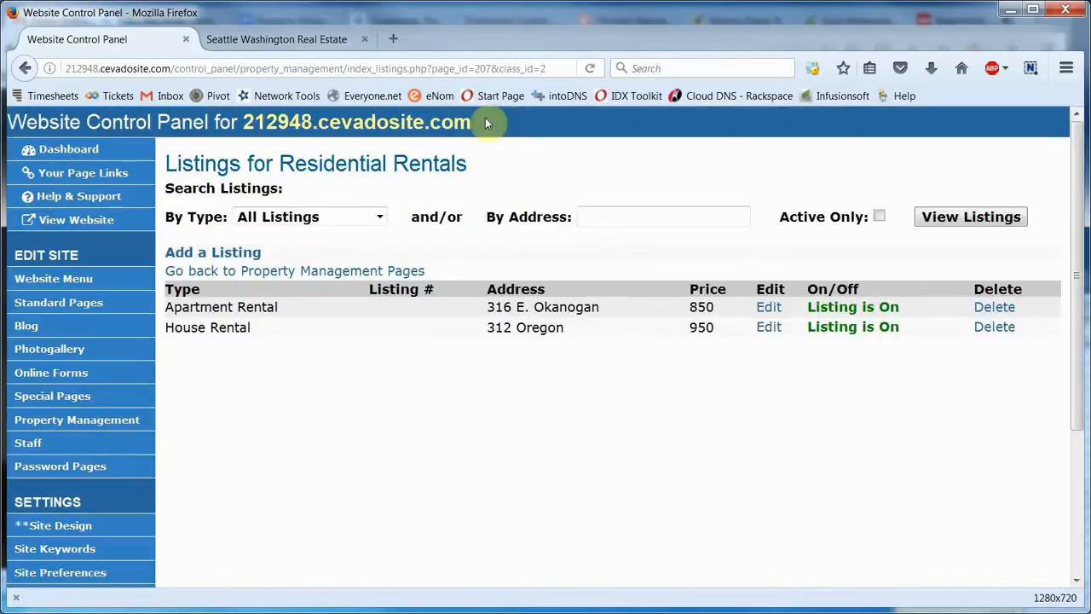
Step: Refresh the public rentals page and open the "Historic 3 Bedroom Home" listing to review its details and description
left_click(334, 38)
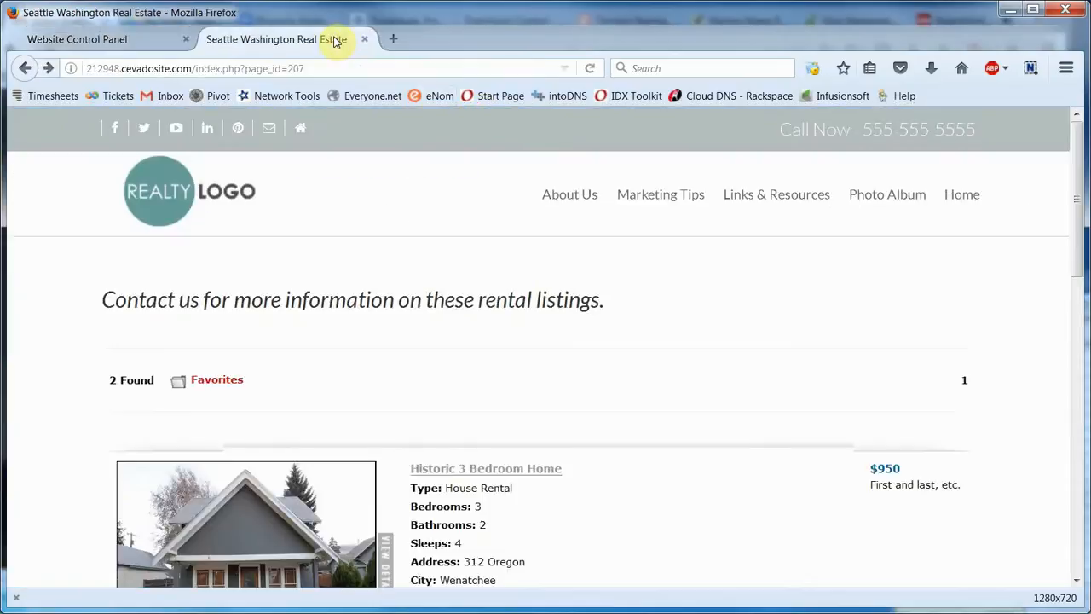
left_click(588, 70)
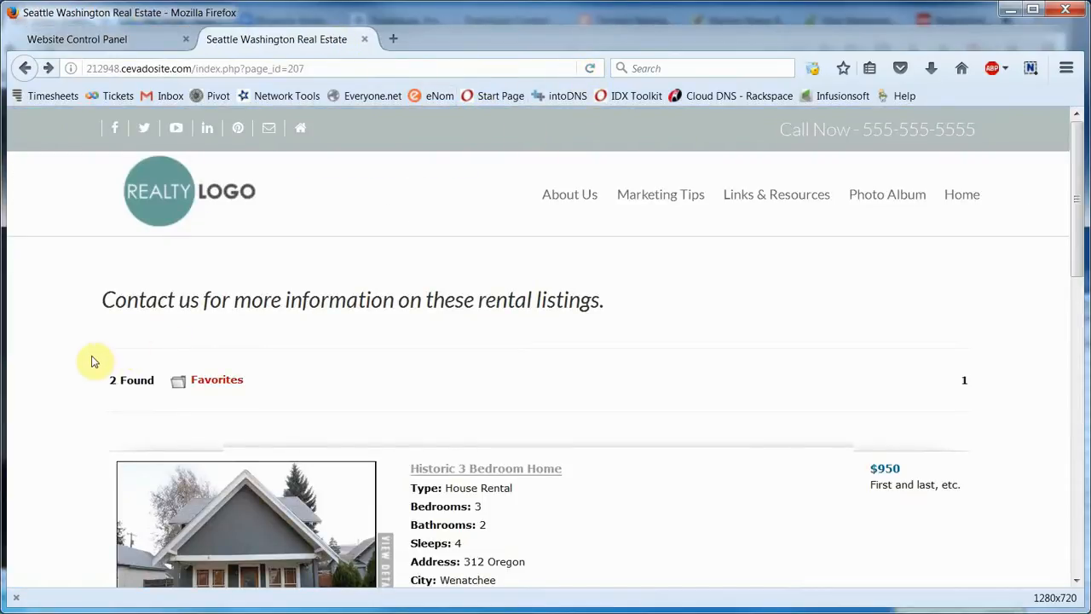
scroll(77, 365, "down", 3)
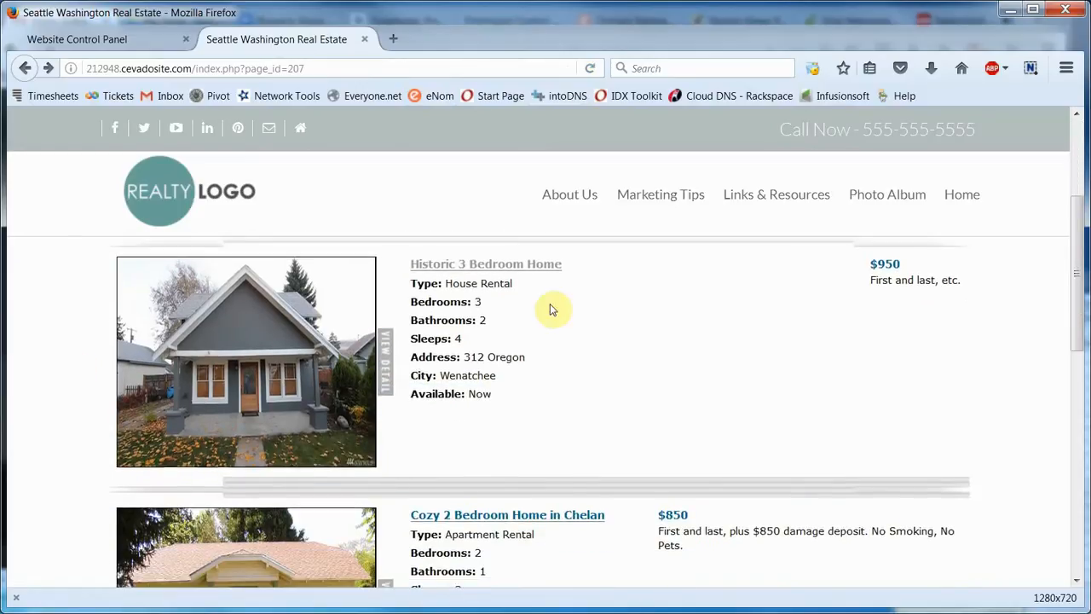
left_click(507, 269)
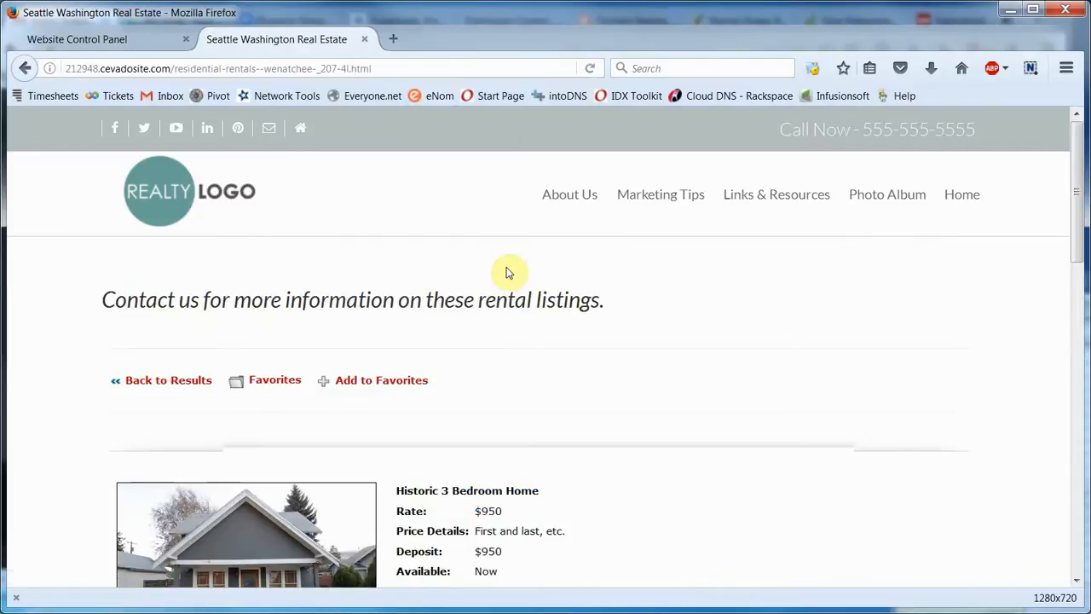
scroll(713, 441, "down", 5)
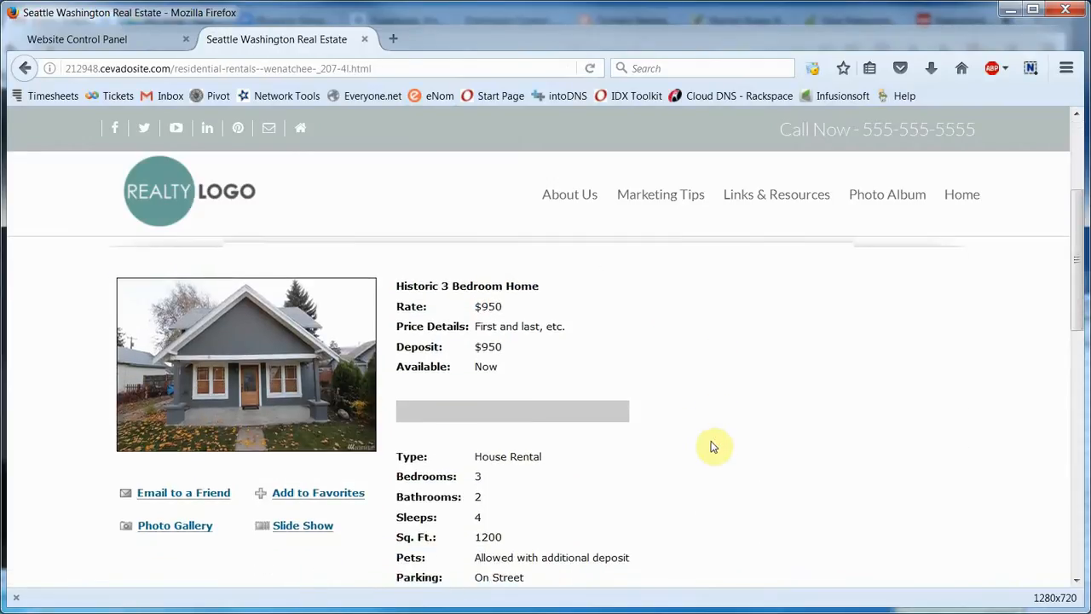
scroll(713, 447, "down", 3)
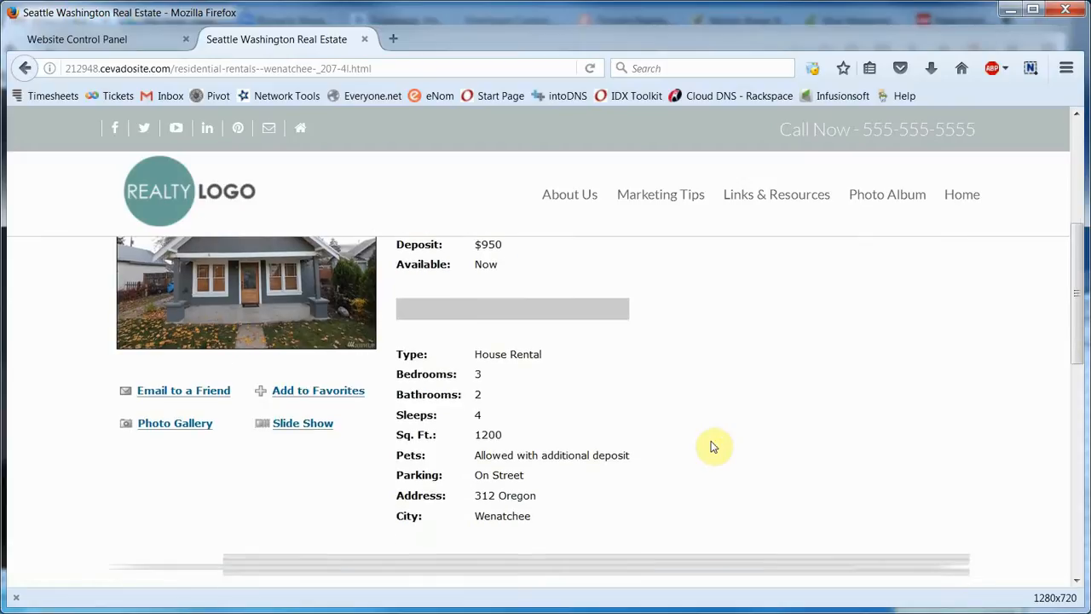
scroll(714, 447, "down", 3)
scroll(714, 446, "down", 2)
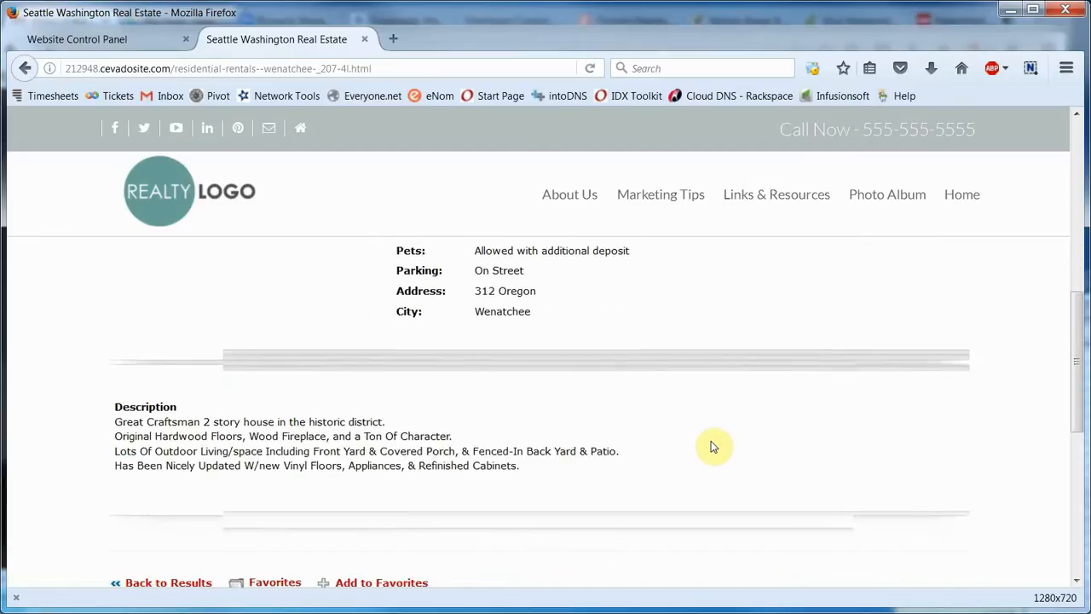
Step: Open the "Historic 3 Bedroom Home" photo gallery, look through its images, and close the gallery
scroll(714, 446, "up", 5)
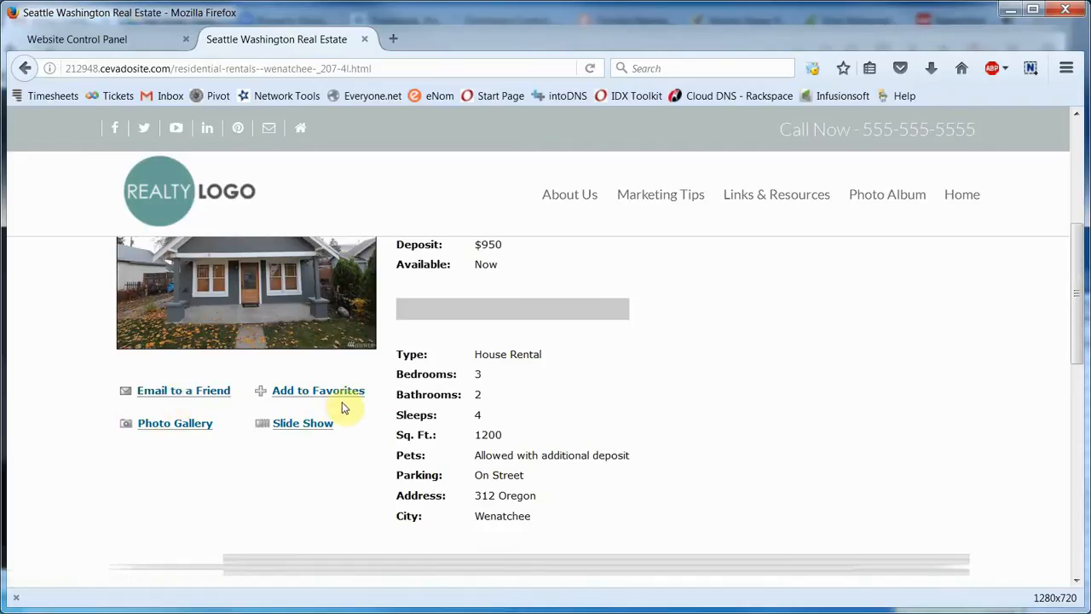
left_click(173, 427)
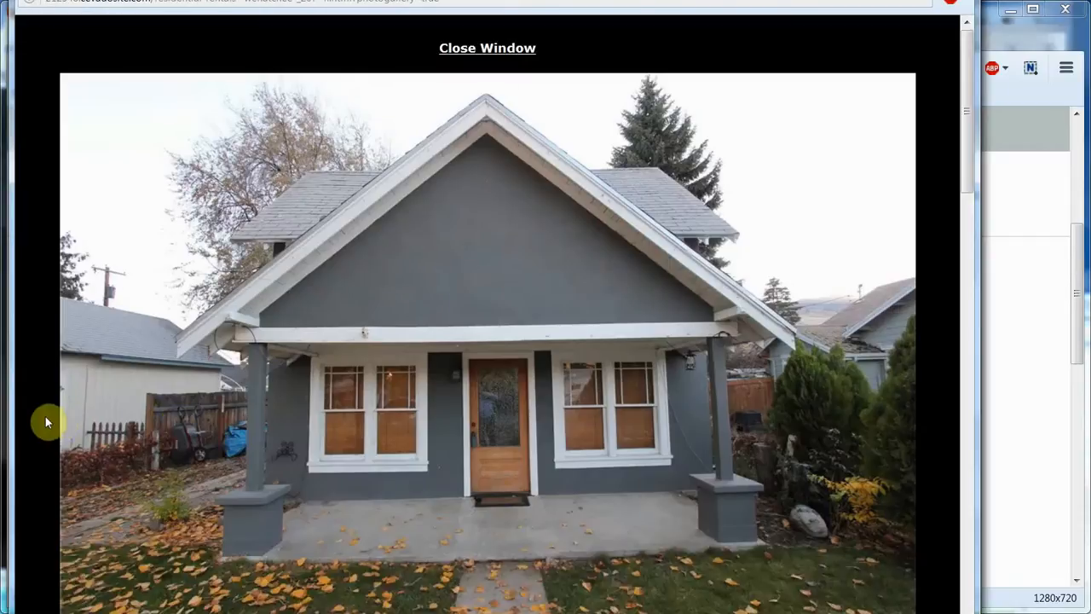
scroll(45, 420, "down", 3)
scroll(47, 419, "down", 5)
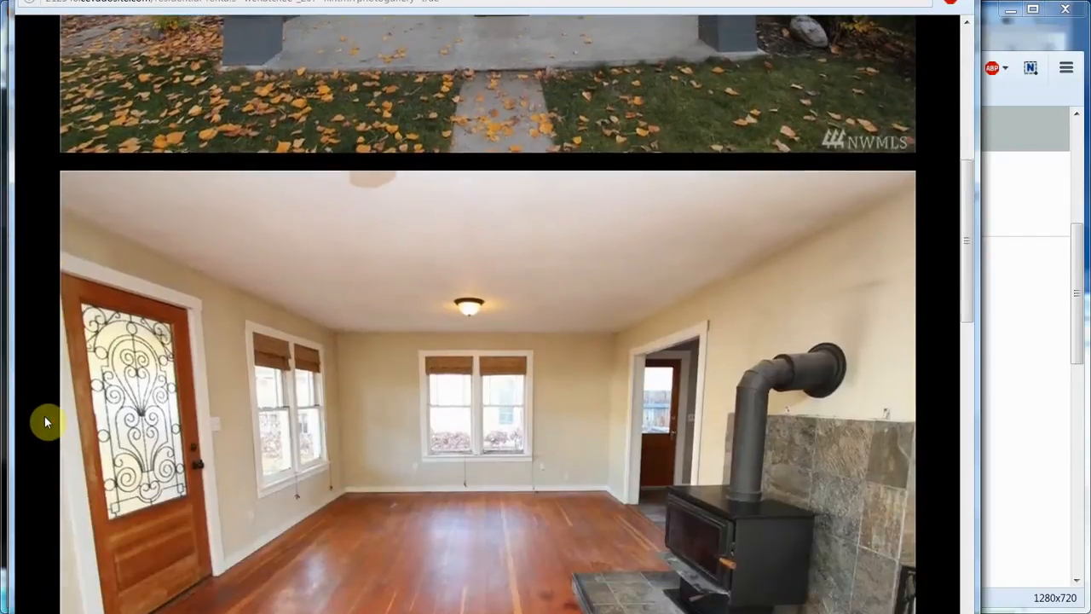
scroll(45, 417, "down", 7)
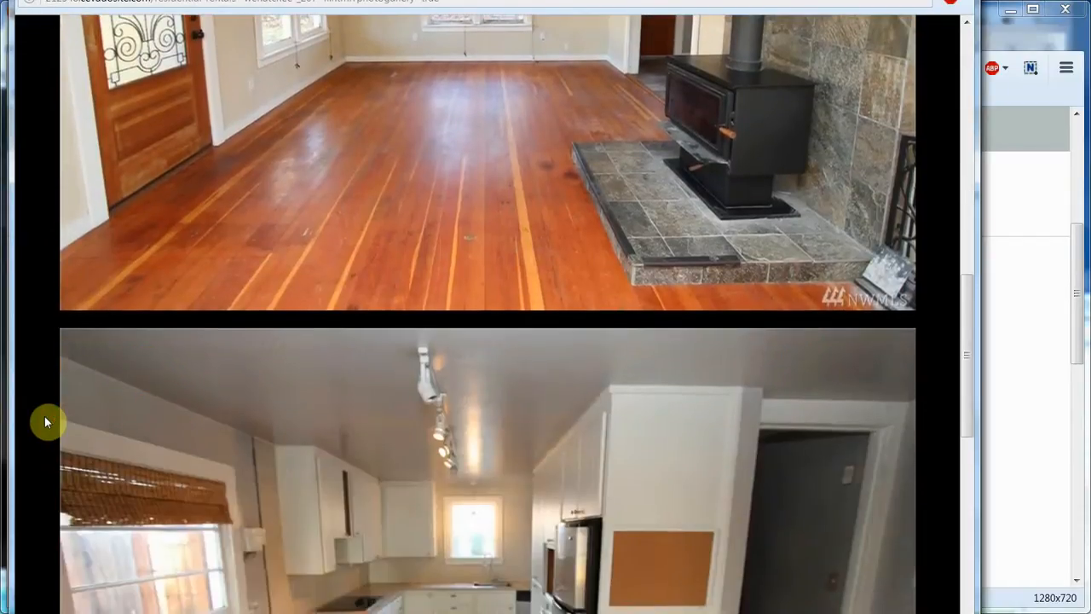
scroll(46, 420, "down", 6)
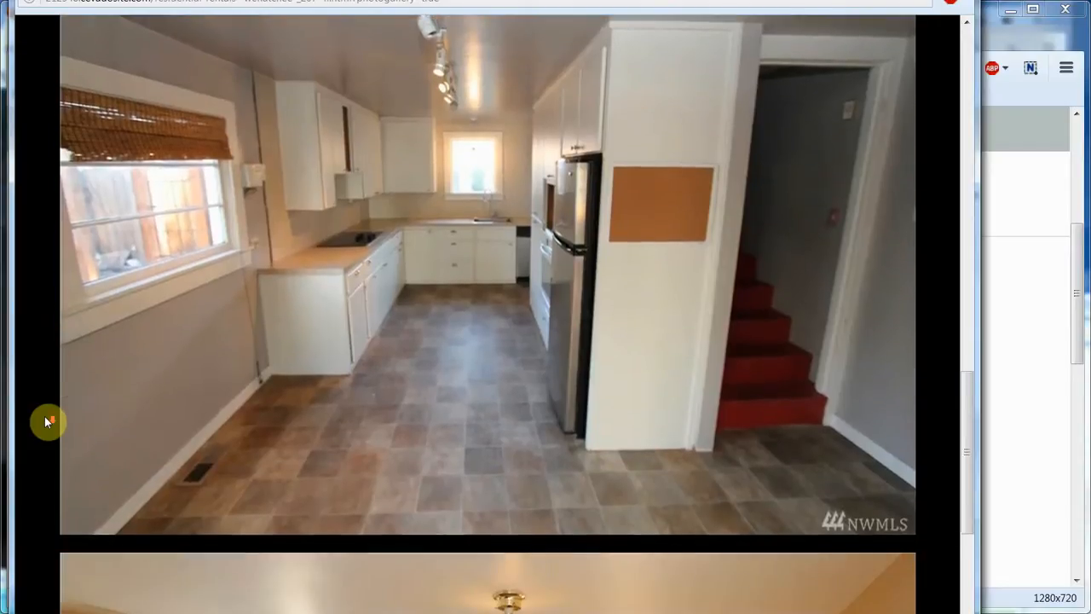
scroll(45, 421, "down", 1)
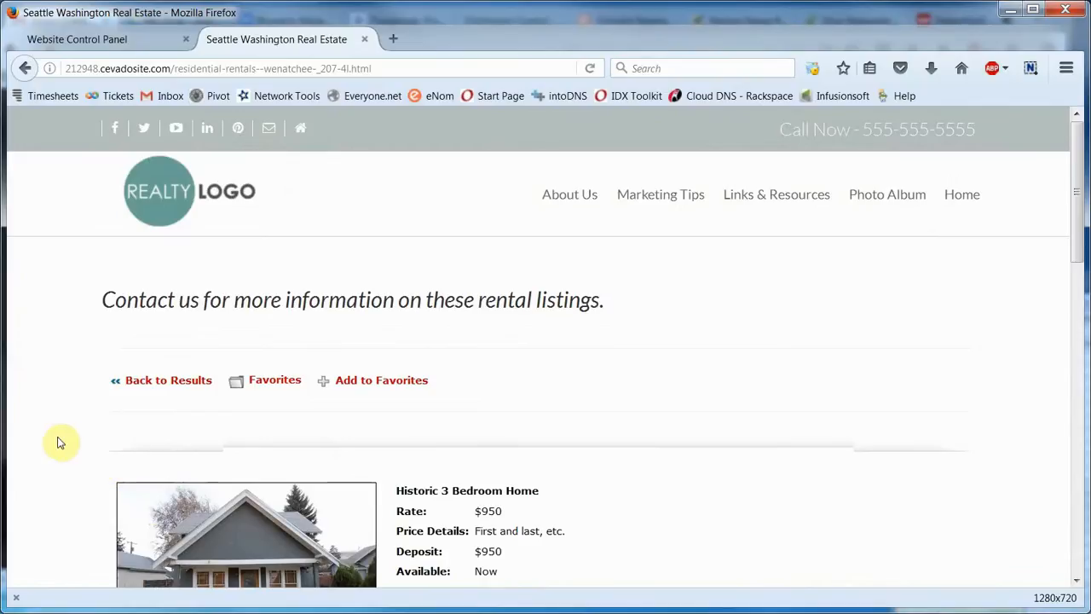
Step: Return to the rental search results and look over the listings on the public page
scroll(60, 442, "down", 2)
left_click(156, 282)
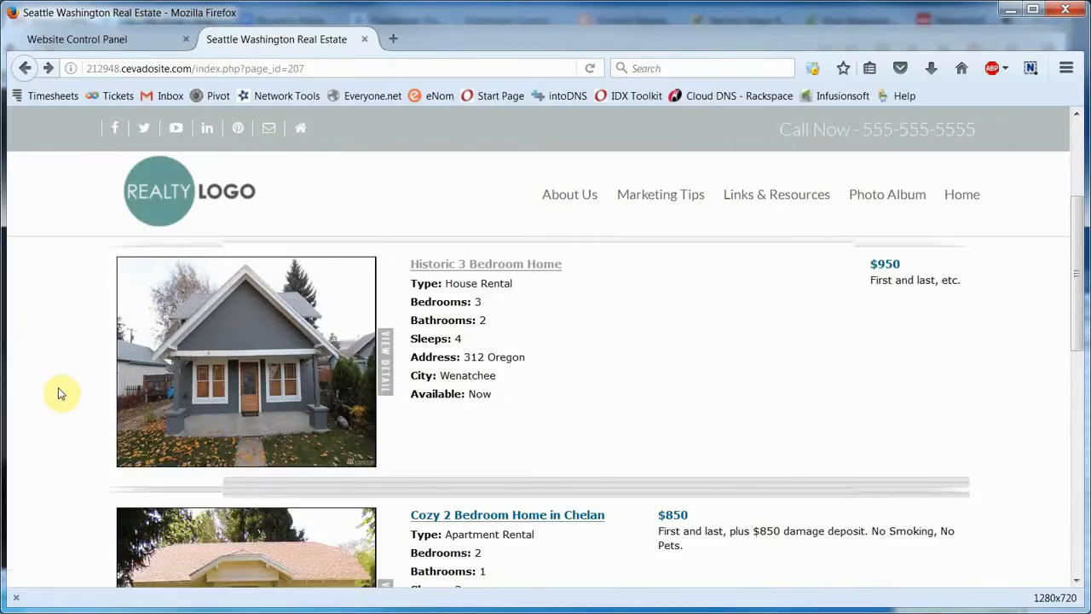
scroll(60, 393, "down", 4)
scroll(60, 393, "up", 2)
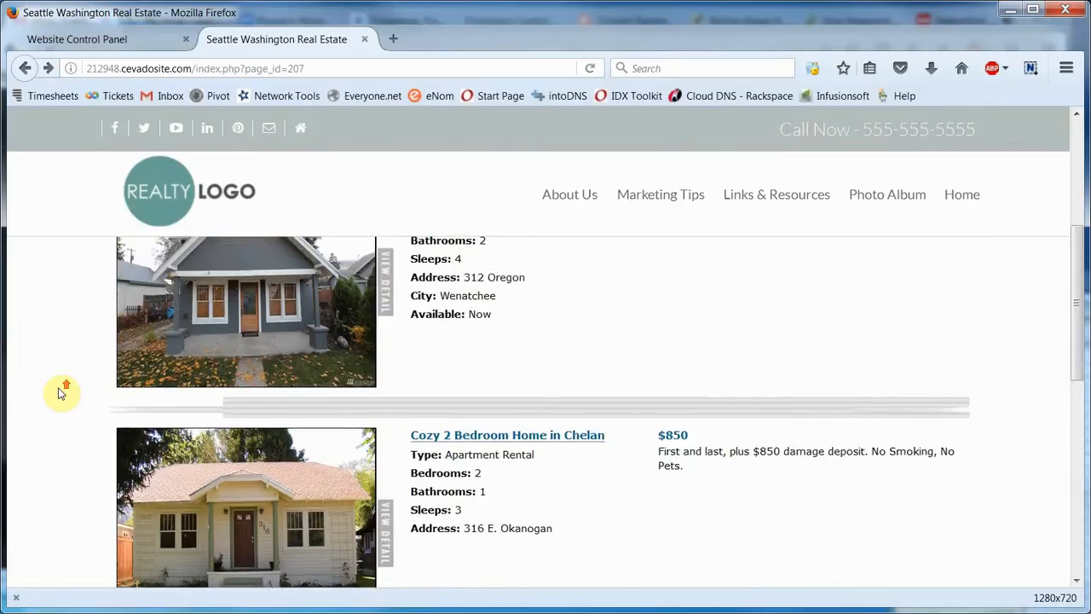
scroll(60, 392, "up", 5)
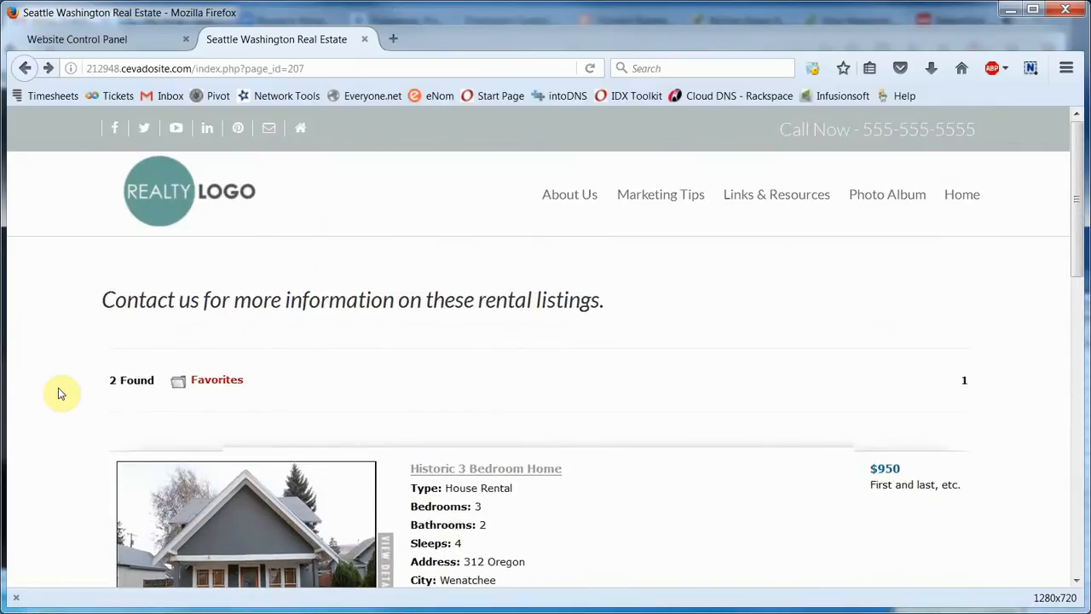